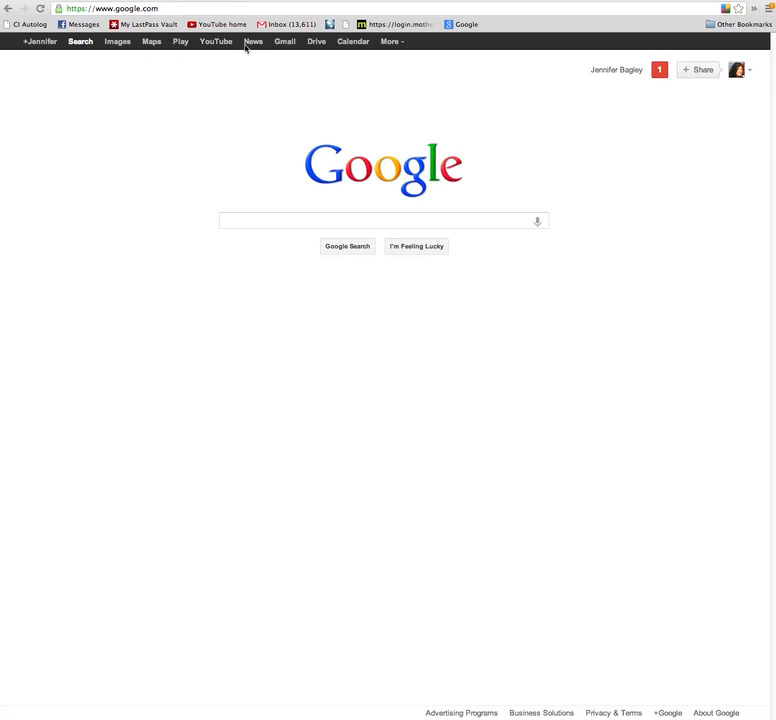
# From Google Drive's CREATE menu, make a new folder named 'Mugnaini Ovens' in My Drive.
pyautogui.click(317, 42)
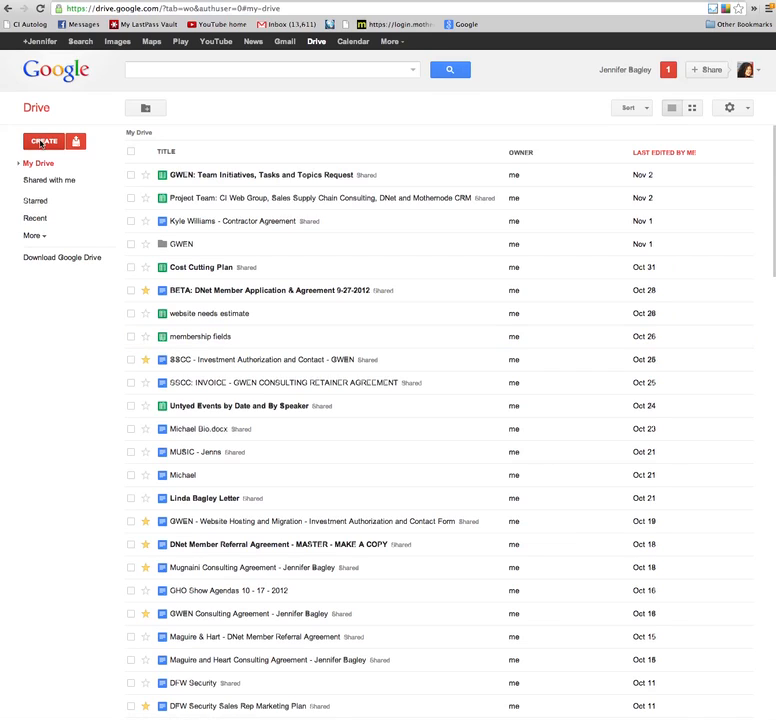
pyautogui.click(42, 142)
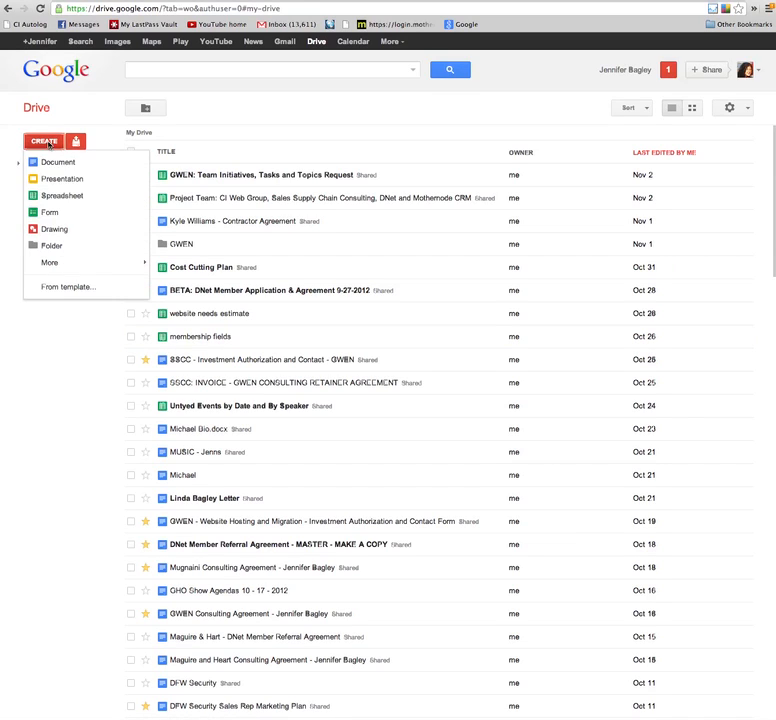
pyautogui.click(53, 246)
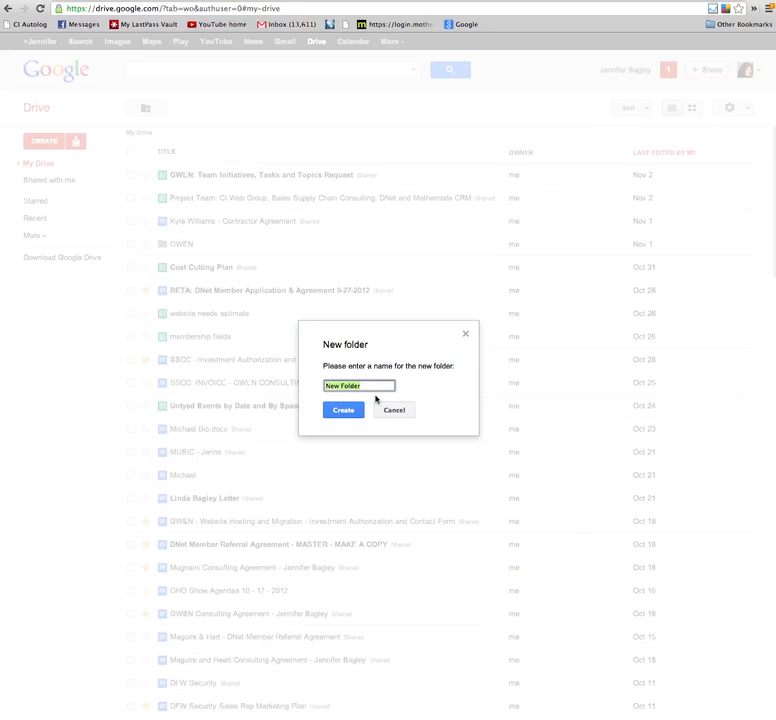
pyautogui.click(375, 385)
pyautogui.moveTo(373, 385); pyautogui.dragTo(312, 383)
pyautogui.write('MO')
pyautogui.write('gnaini Ovens')
pyautogui.click(352, 411)
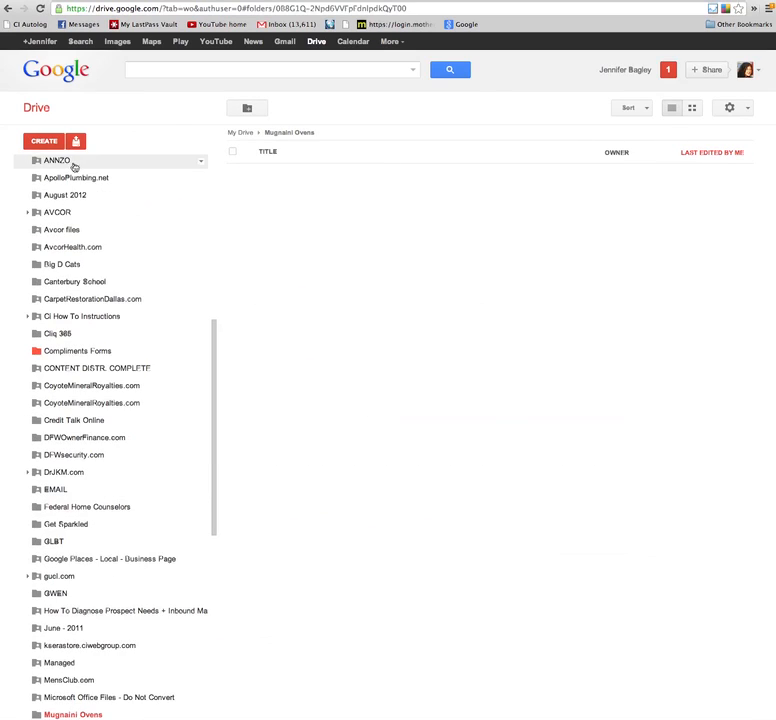
# Inside the Mugnaini Ovens folder, create a new blank Document from the CREATE menu.
pyautogui.scroll(-3, 99, 635)
pyautogui.scroll(-5, 99, 628)
pyautogui.scroll(3, 99, 630)
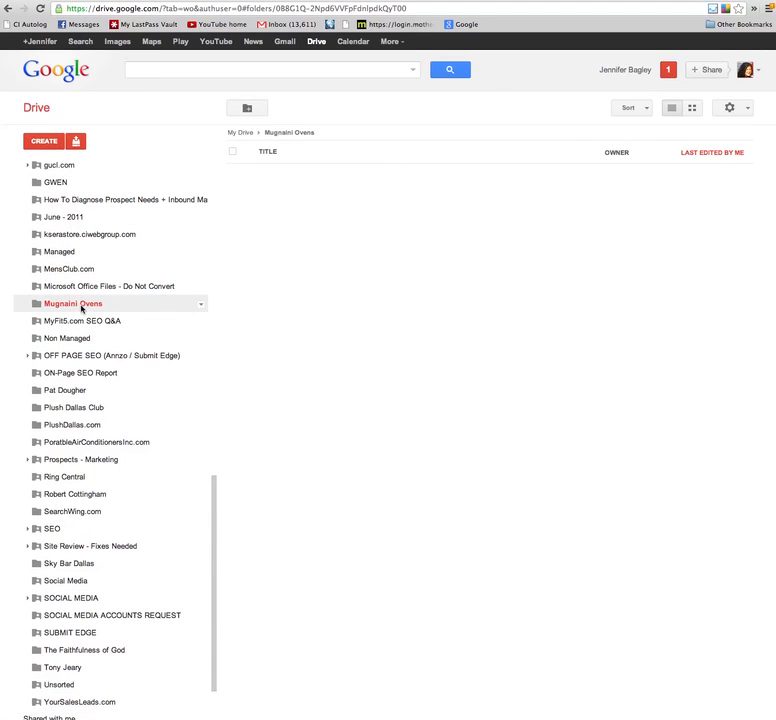
pyautogui.scroll(10, 83, 311)
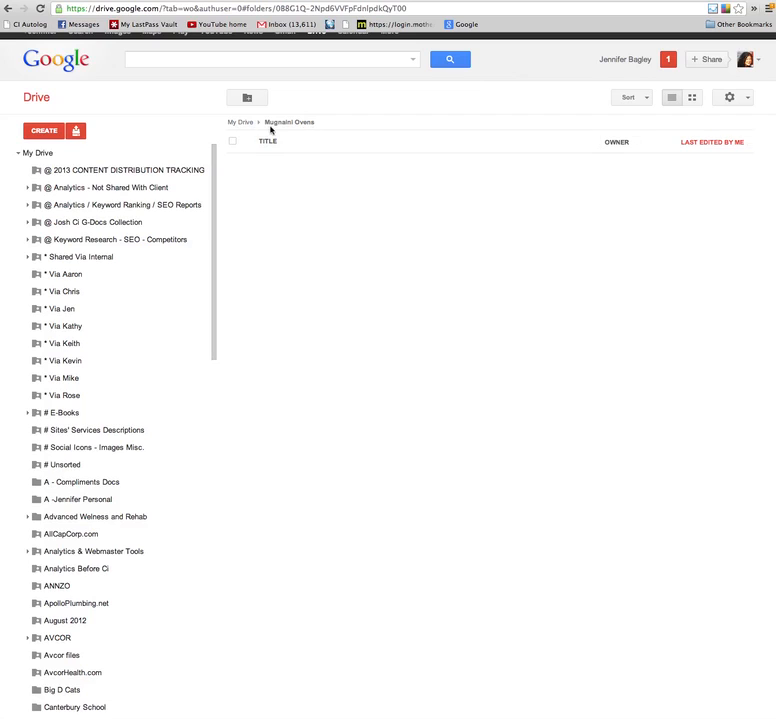
pyautogui.click(57, 133)
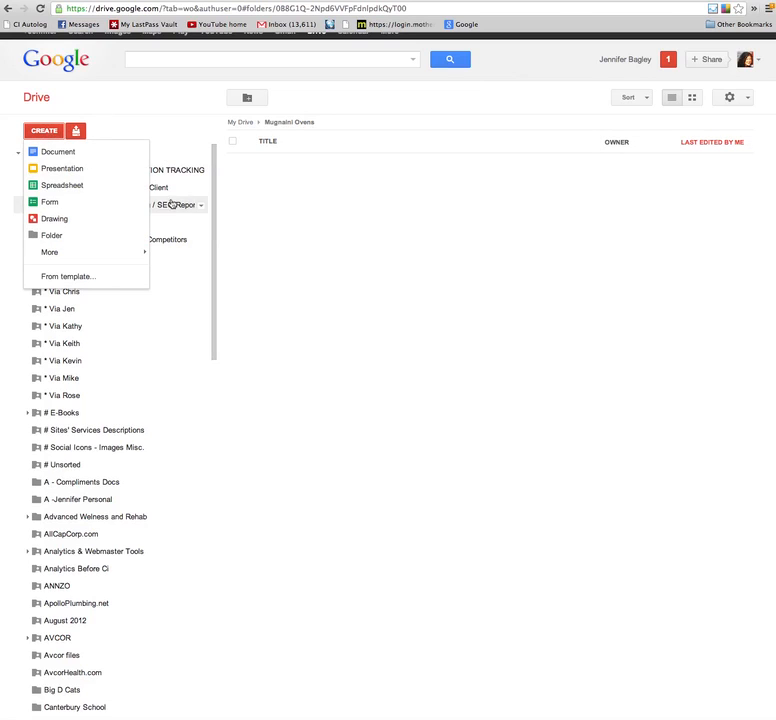
pyautogui.click(72, 152)
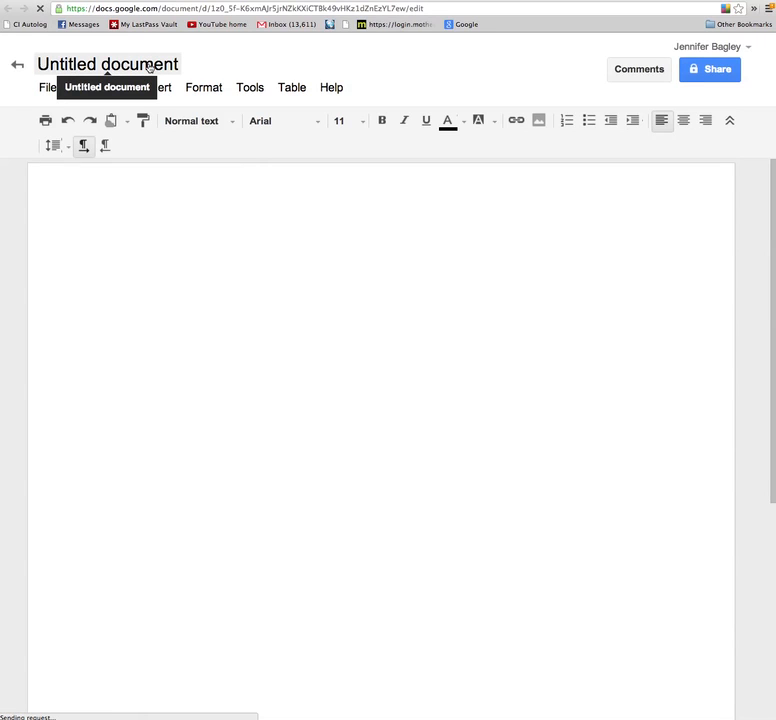
# Rename 'Untitled document' to 'Title - Sample Test Training'.
pyautogui.click(148, 66)
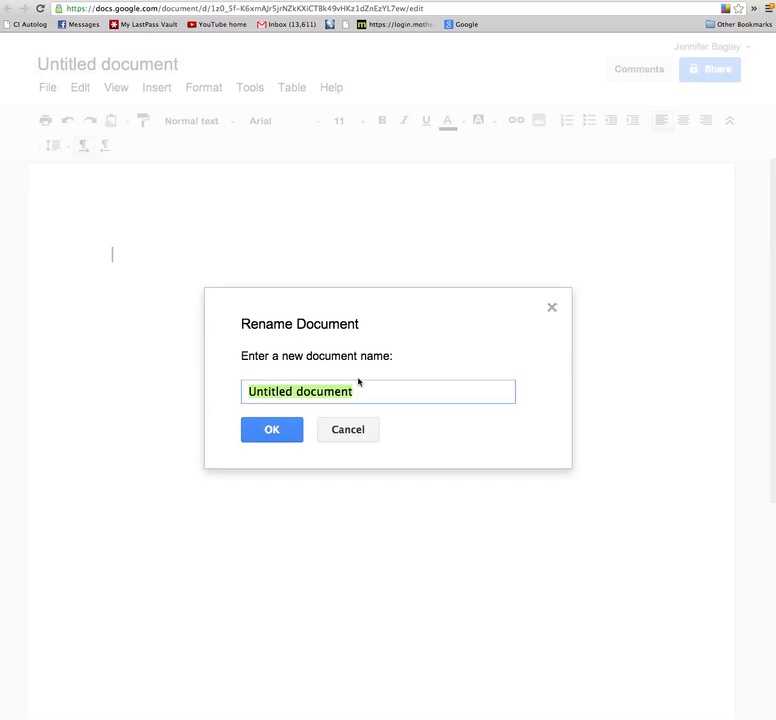
pyautogui.write('Titel')
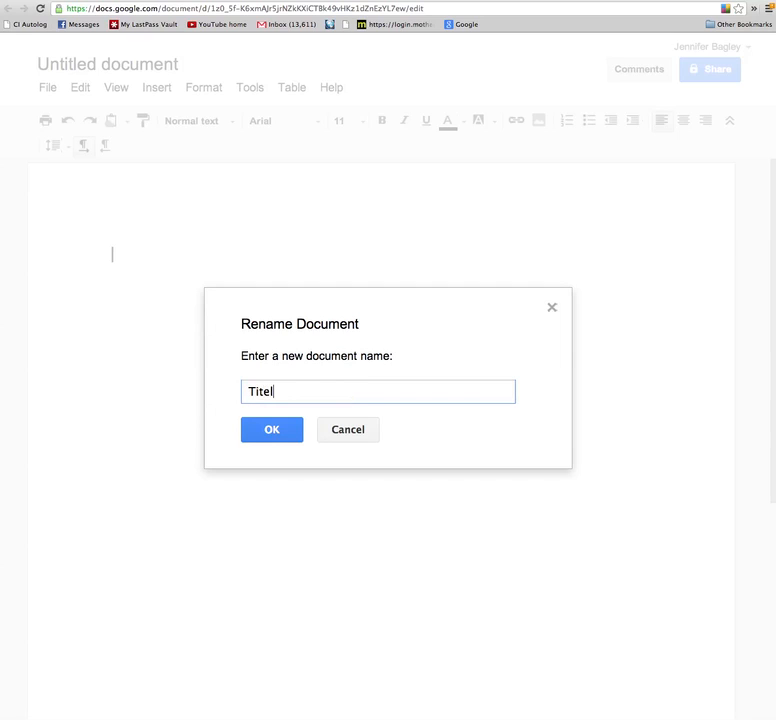
pyautogui.press('BackSpace')
pyautogui.press('BackSpace')
pyautogui.press('BackSpace')
pyautogui.write('le - Sampo')
pyautogui.press('BackSpace')
pyautogui.write('le Test Train')
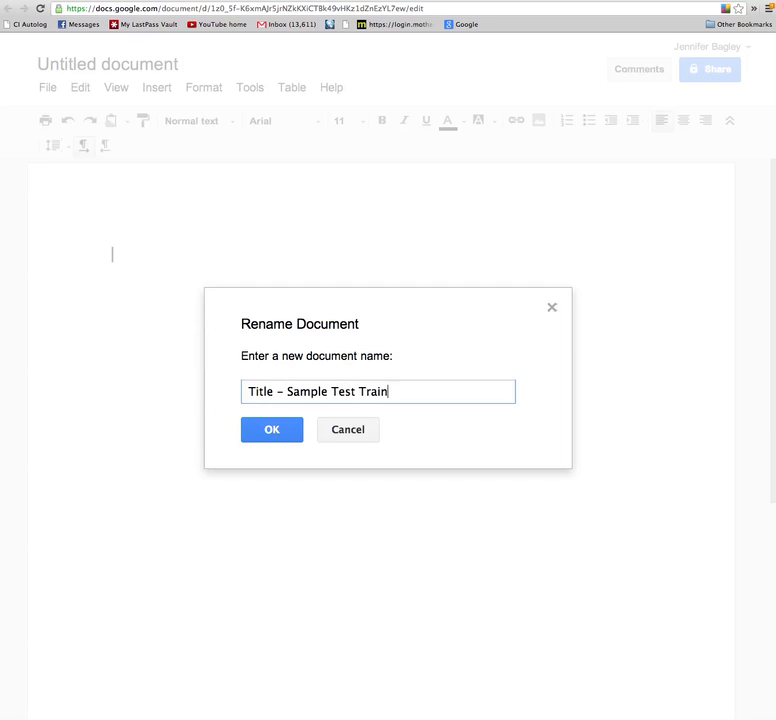
pyautogui.write('ing')
pyautogui.click(295, 430)
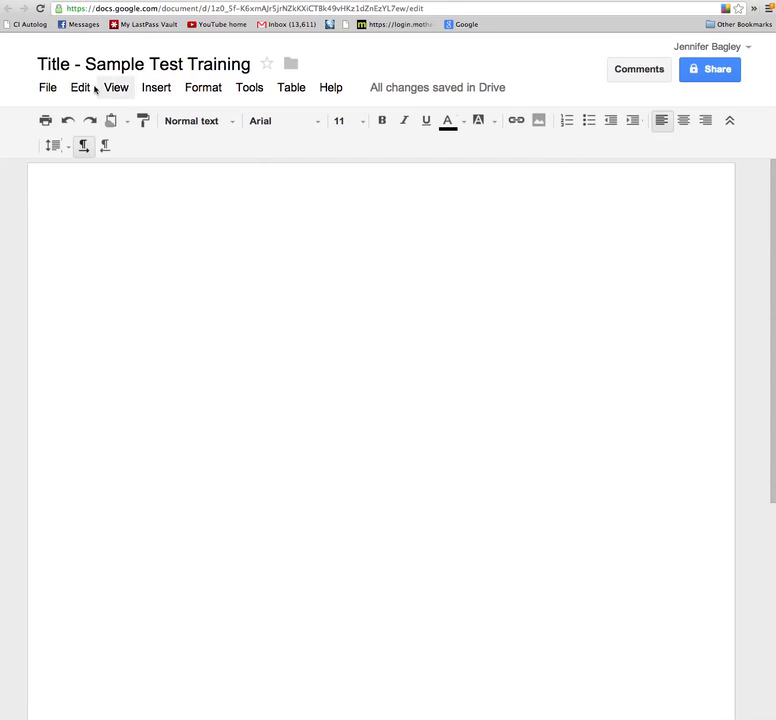
# Open the document's Sharing settings through File > Share.
pyautogui.click(48, 88)
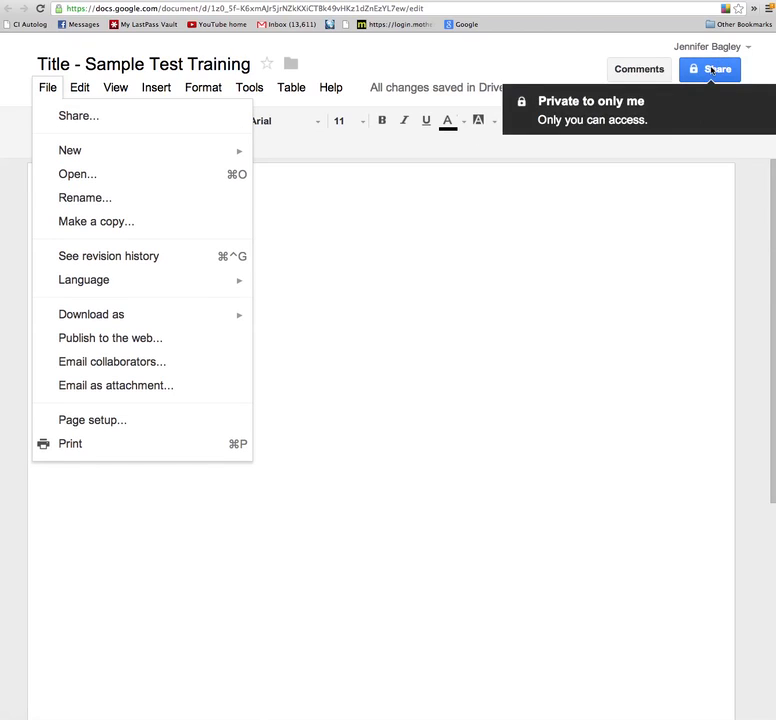
pyautogui.moveTo(201, 146)
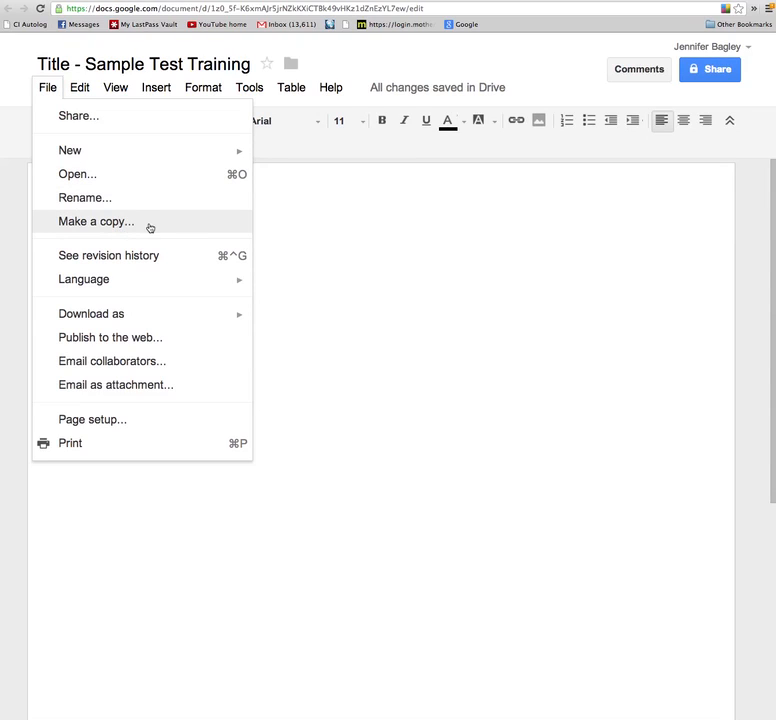
pyautogui.moveTo(132, 320)
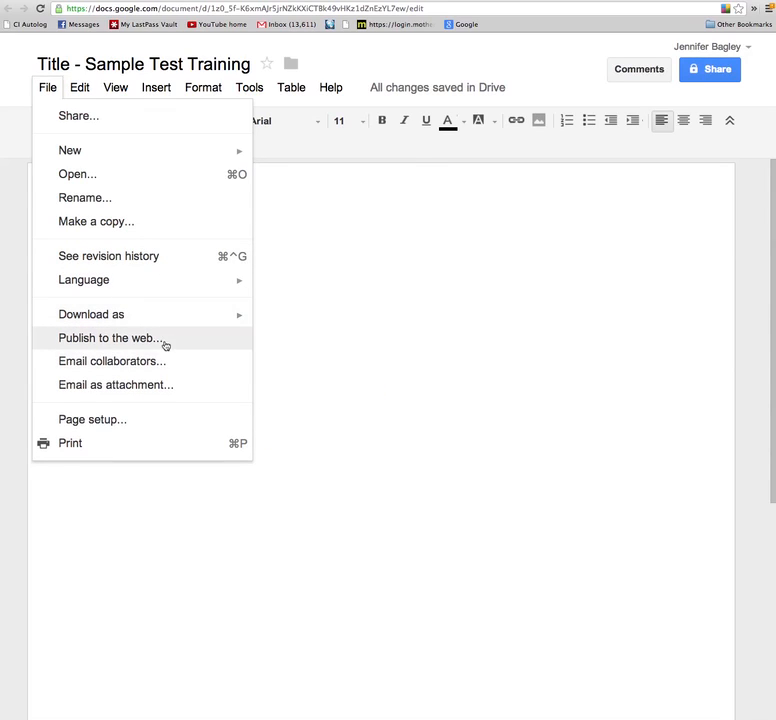
pyautogui.click(112, 366)
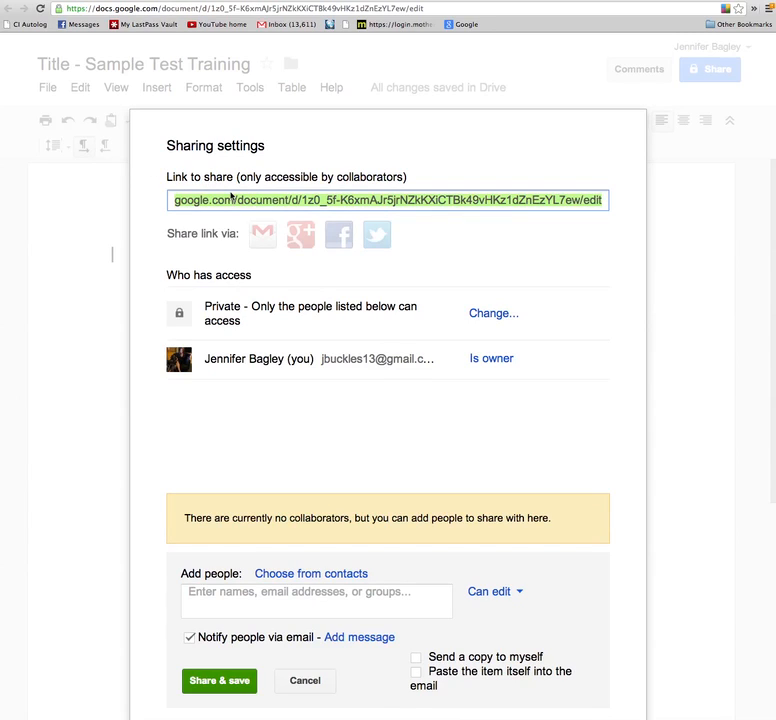
pyautogui.click(210, 600)
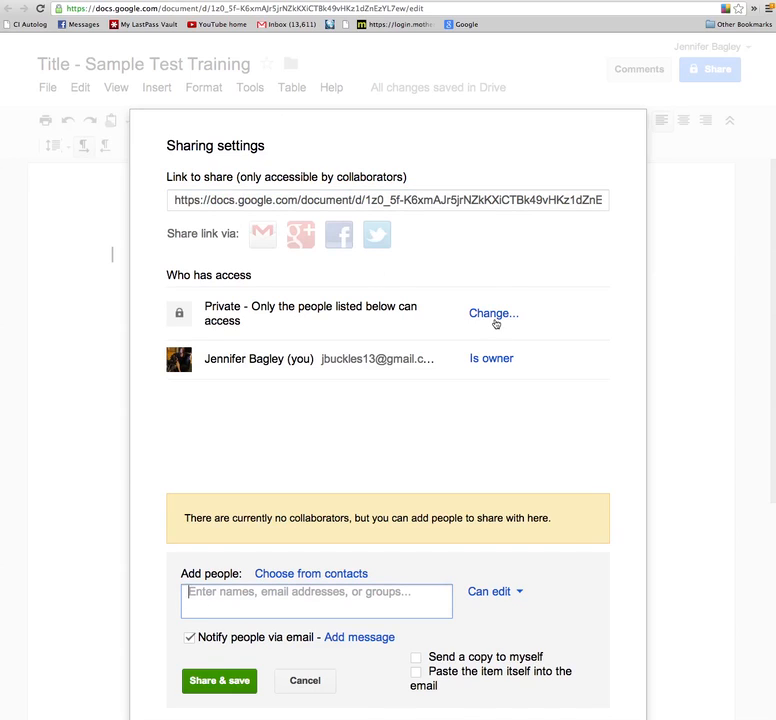
pyautogui.click(494, 314)
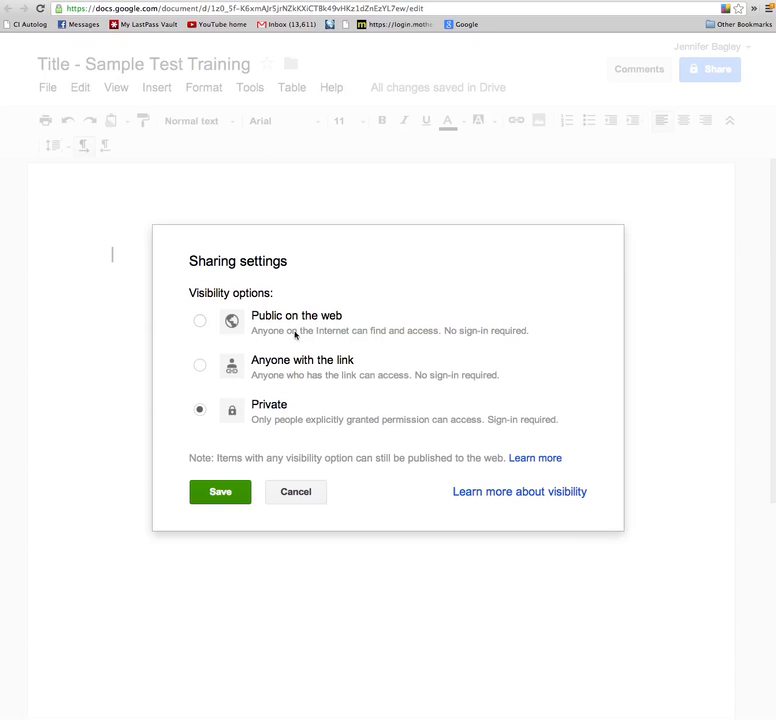
pyautogui.click(203, 366)
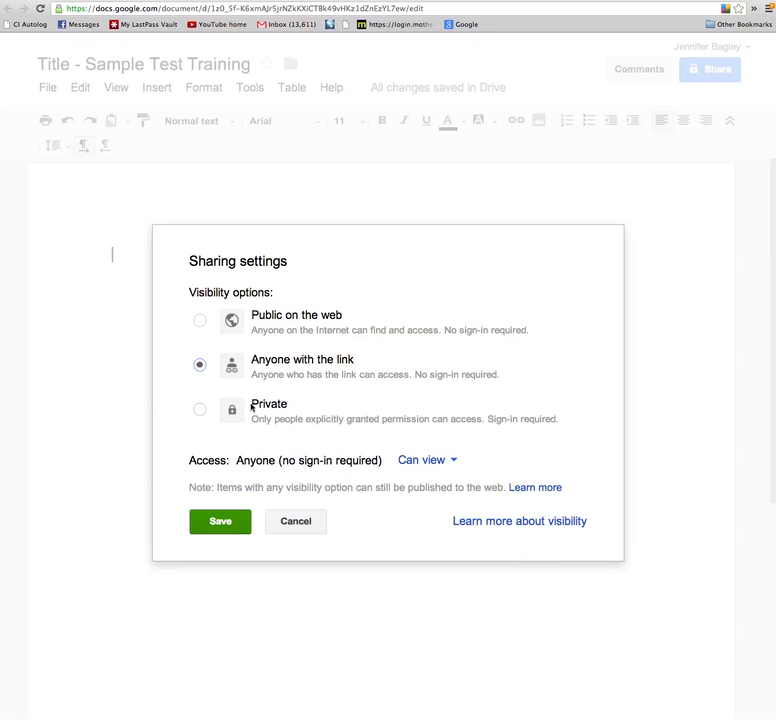
pyautogui.click(427, 467)
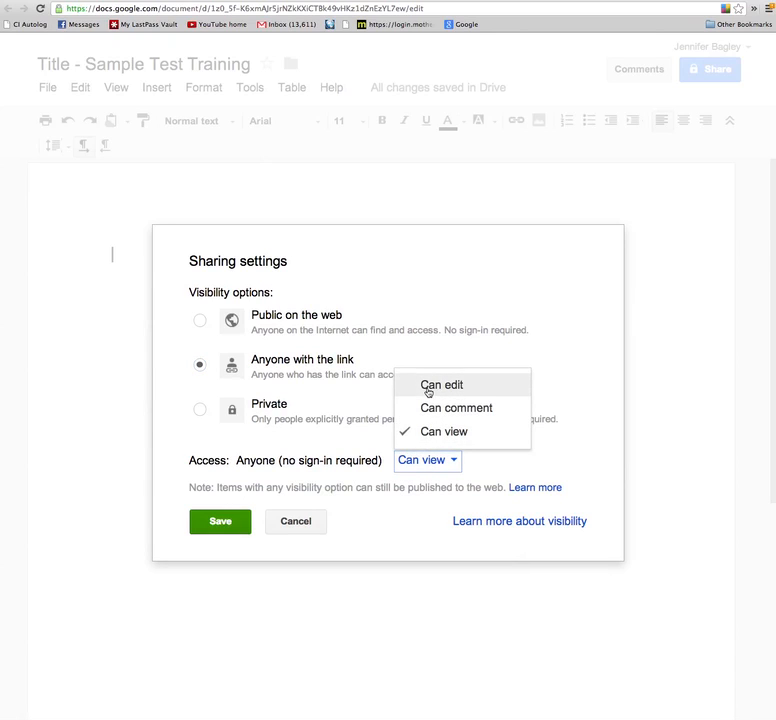
pyautogui.click(198, 320)
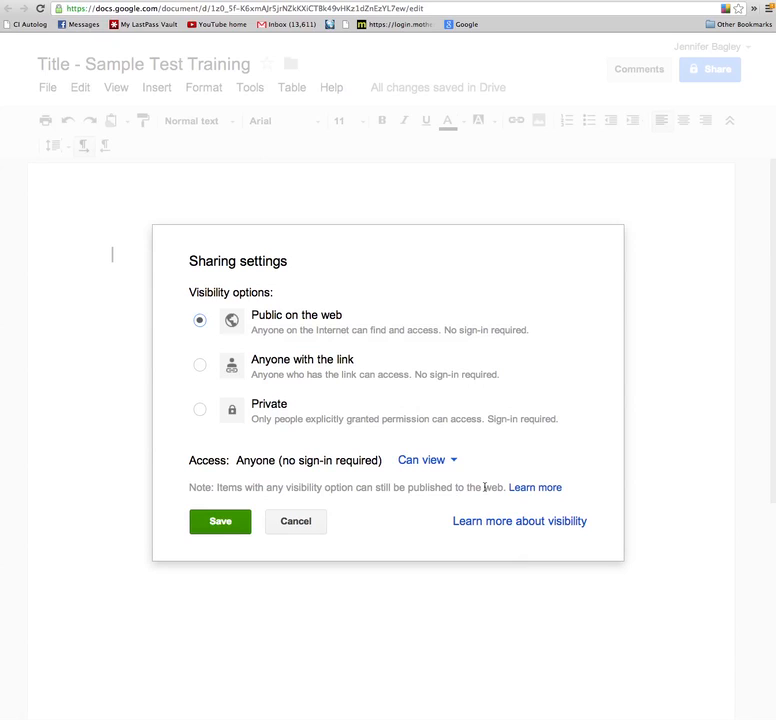
pyautogui.click(430, 462)
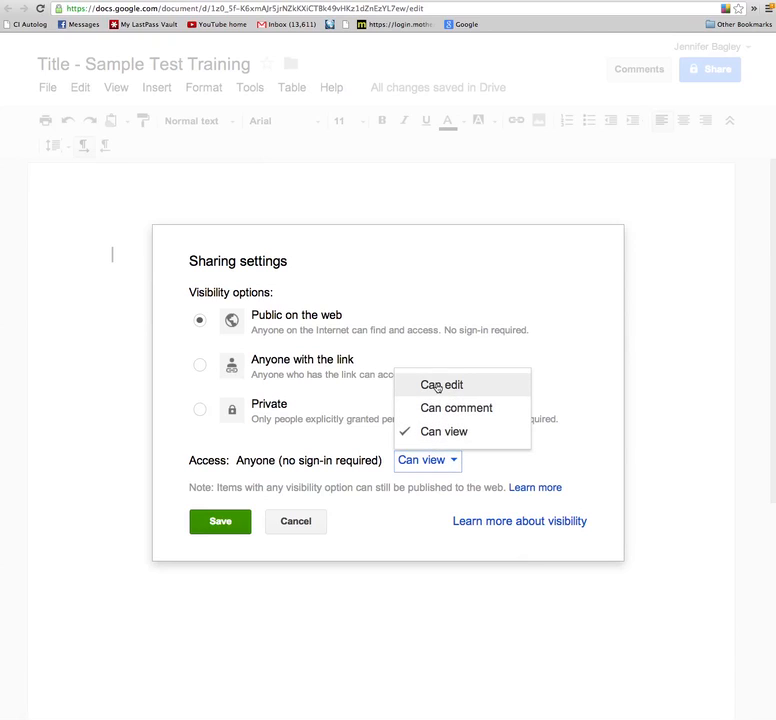
pyautogui.click(426, 281)
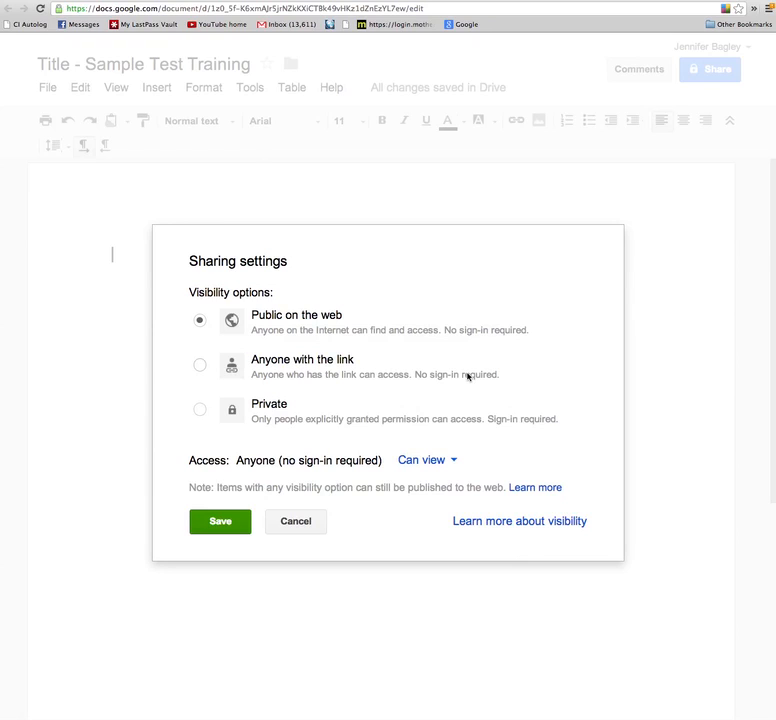
pyautogui.click(297, 528)
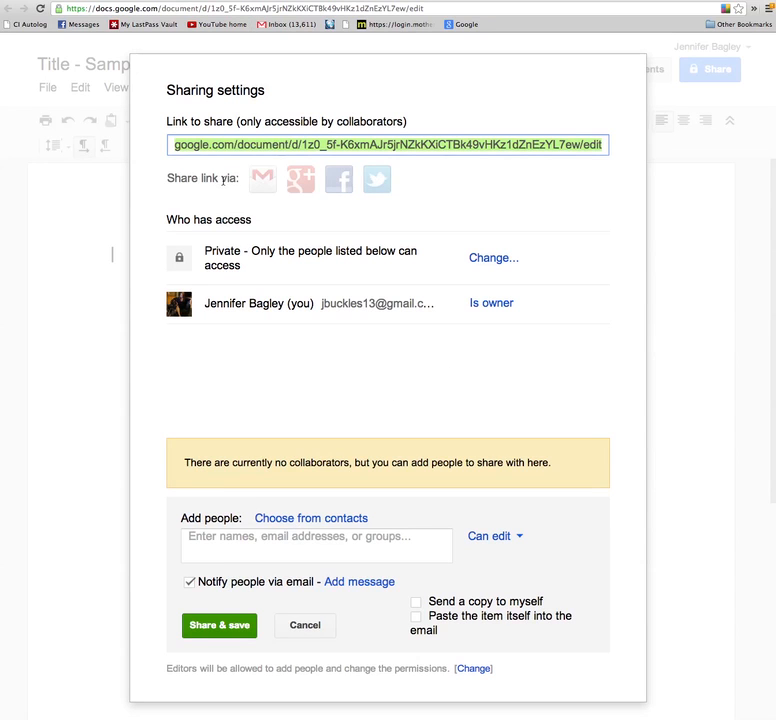
pyautogui.click(348, 148)
pyautogui.click(348, 146)
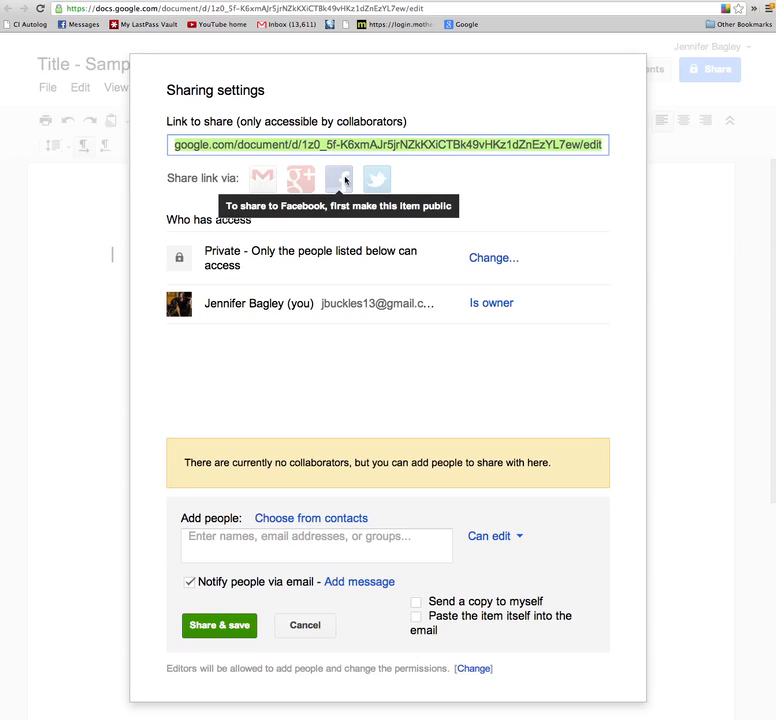
pyautogui.click(492, 258)
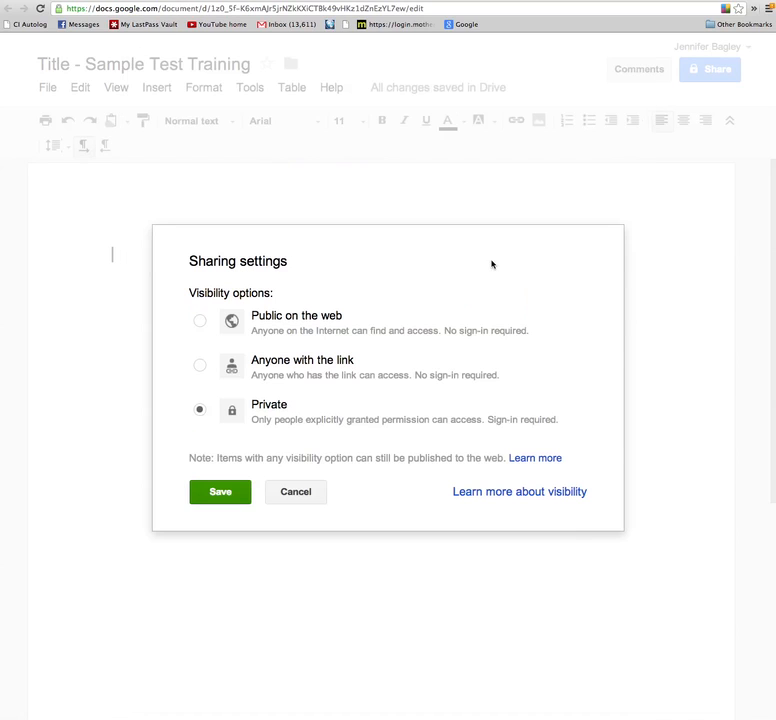
pyautogui.click(300, 495)
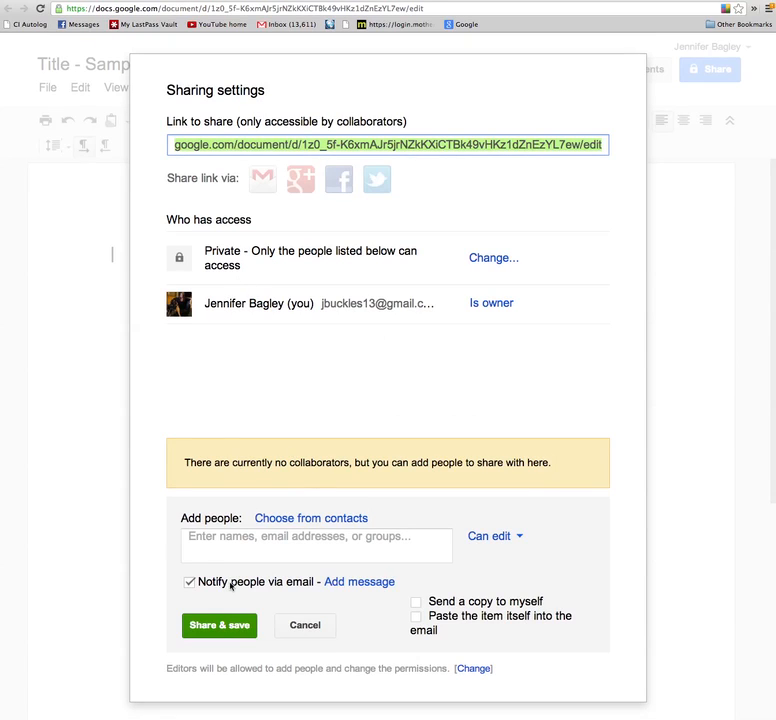
pyautogui.moveTo(375, 303); pyautogui.dragTo(204, 303)
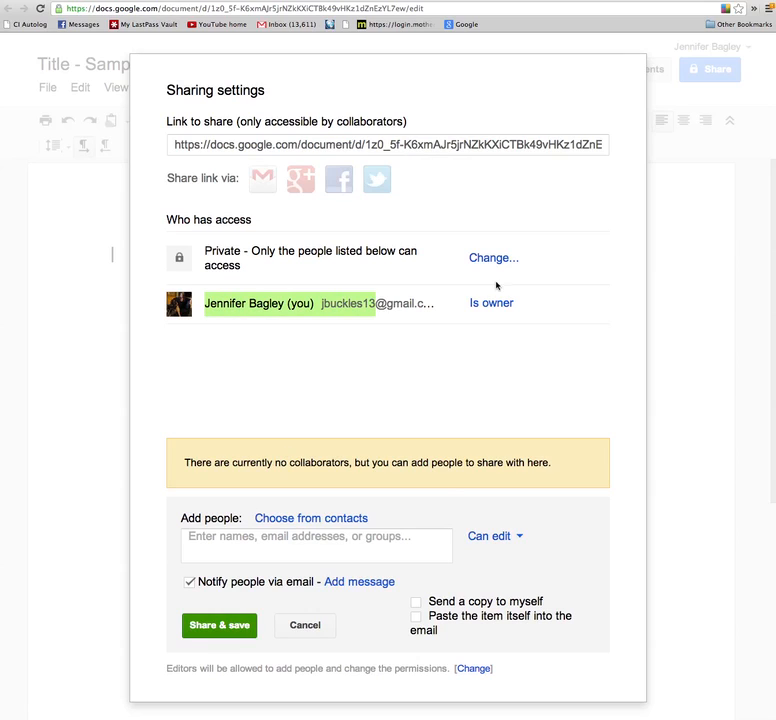
pyautogui.click(288, 536)
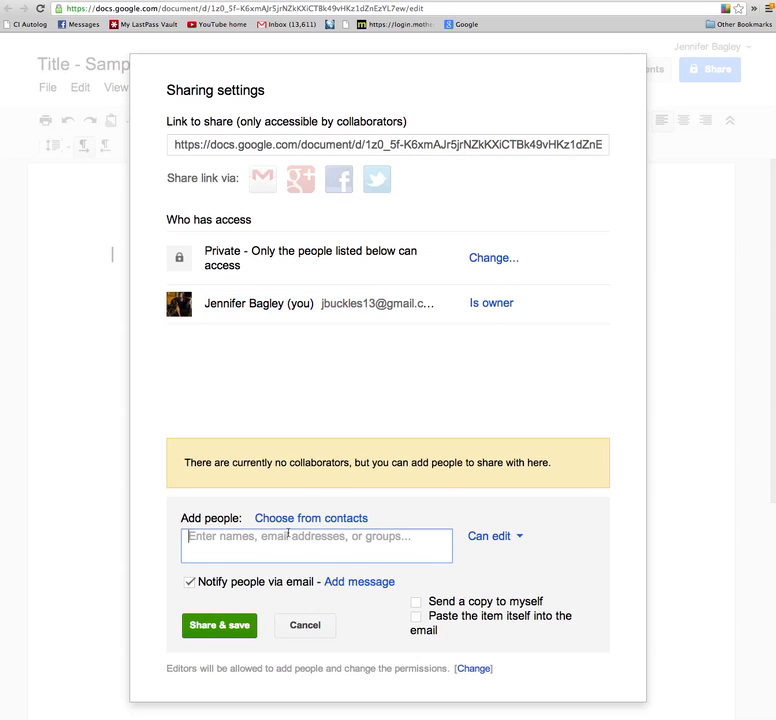
# Add a suggested contact as a collaborator with Can edit access.
pyautogui.write('m')
pyautogui.press('Down')
pyautogui.press('Down')
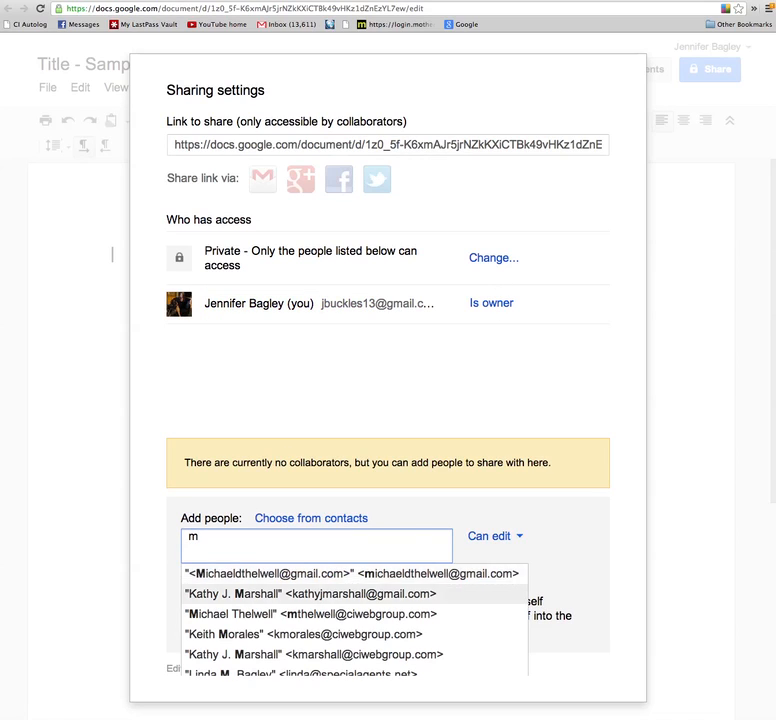
pyautogui.press('Return')
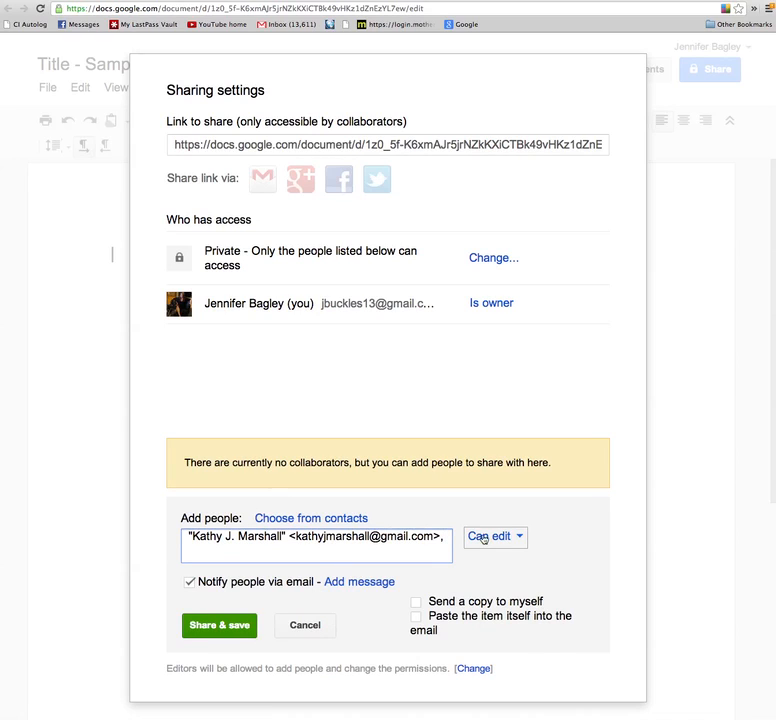
pyautogui.click(490, 537)
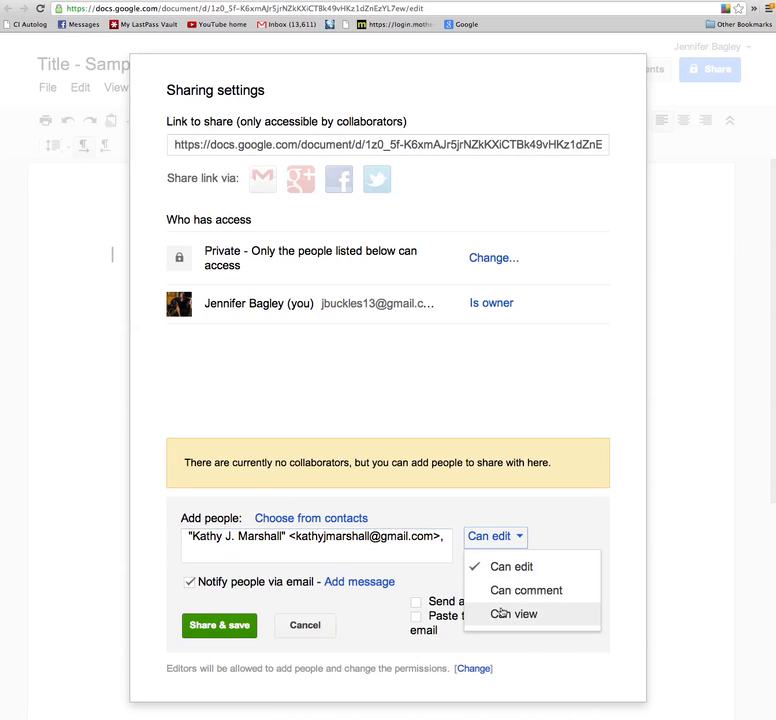
pyautogui.click(192, 584)
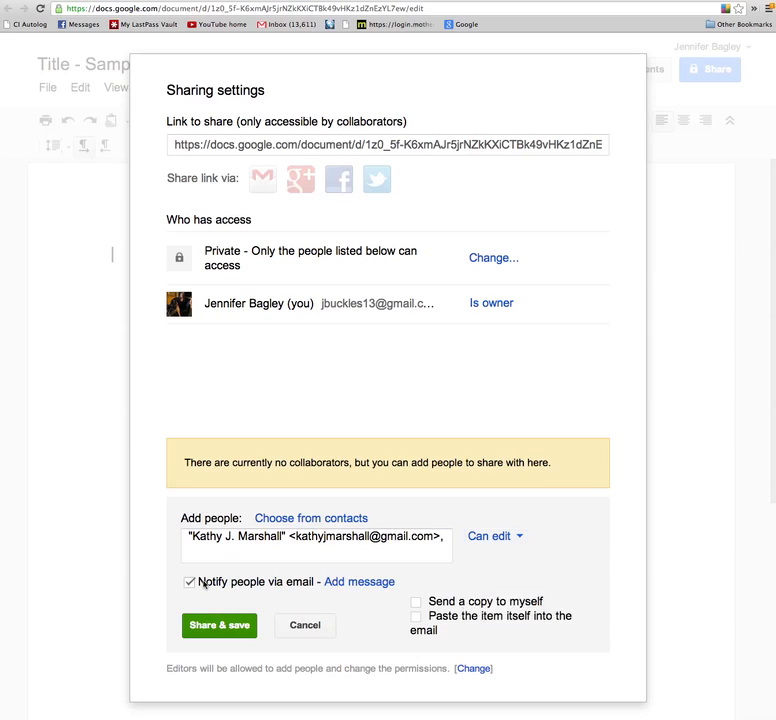
pyautogui.click(202, 584)
# Attach the note 'Test Training Doc - Just a Sample.' signed 'TY,' and share the document.
pyautogui.click(380, 582)
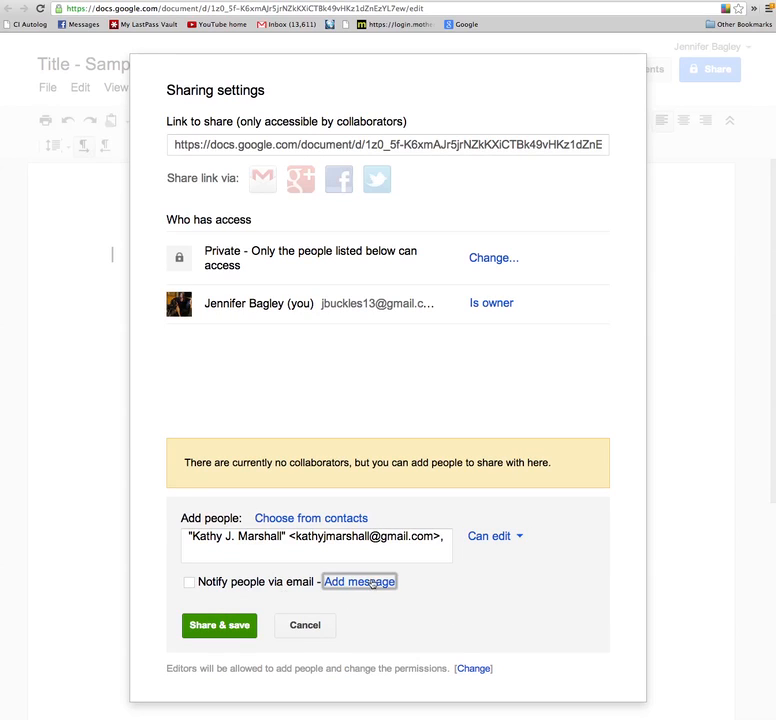
pyautogui.write('Test Training ')
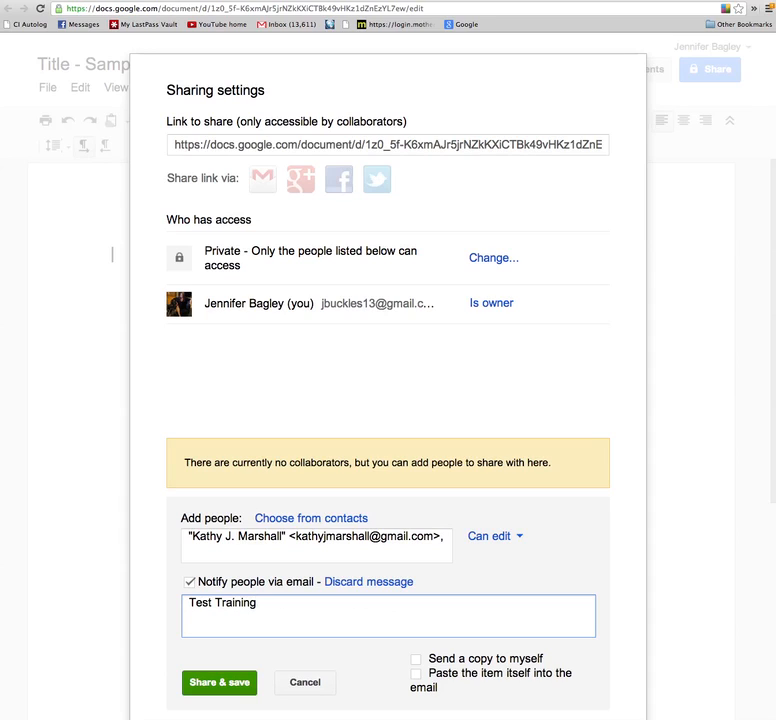
pyautogui.write('Doc - Just a Sampo')
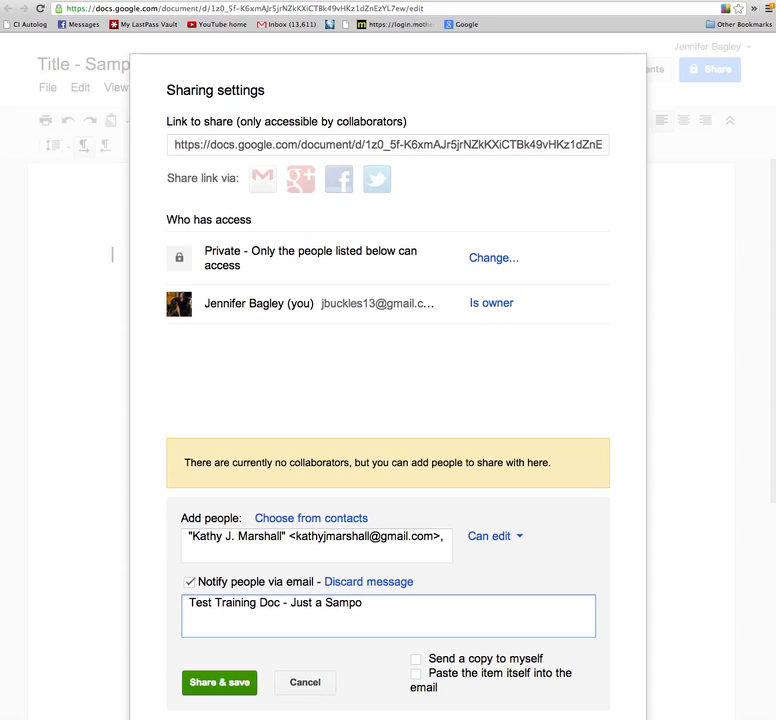
pyautogui.press('BackSpace')
pyautogui.write('le')
pyautogui.press('Return')
pyautogui.press('Return')
pyautogui.write('TY,')
pyautogui.press('Return')
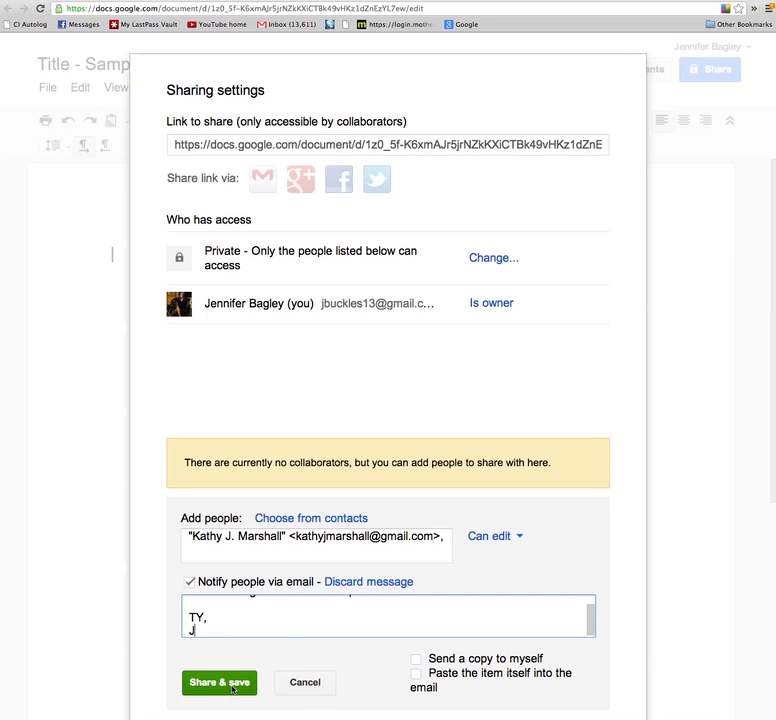
pyautogui.click(232, 688)
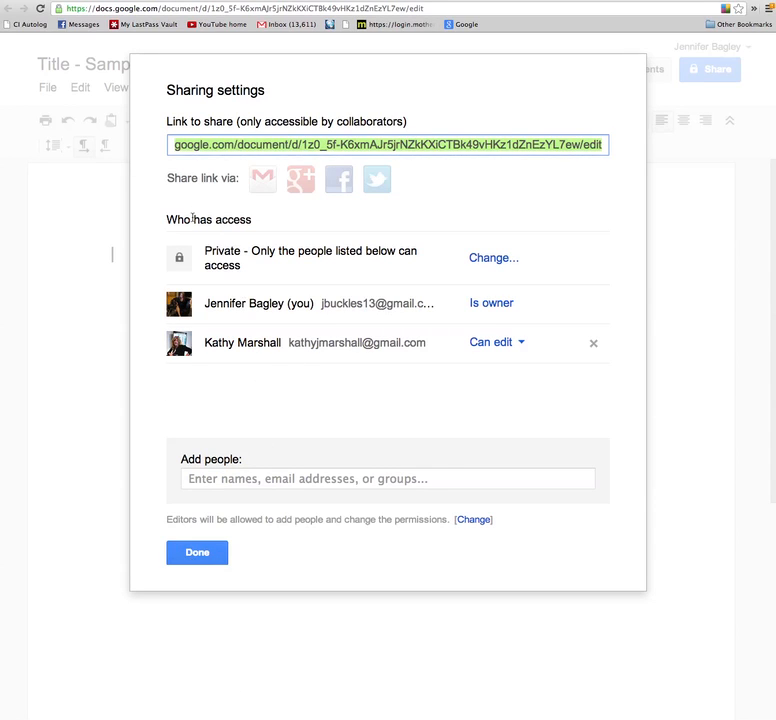
# Allow editors to add people and change permissions, save, and close sharing settings.
pyautogui.click(197, 563)
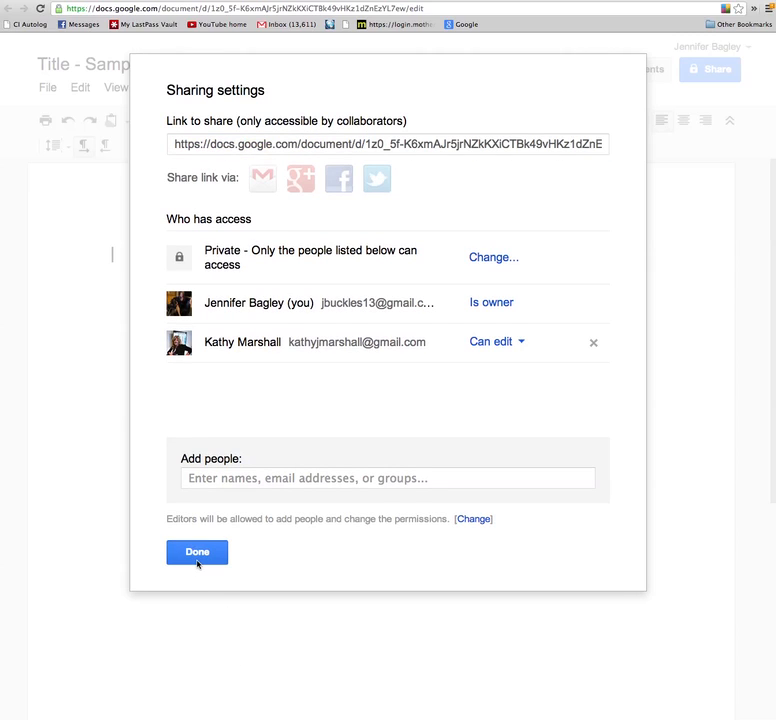
pyautogui.click(473, 519)
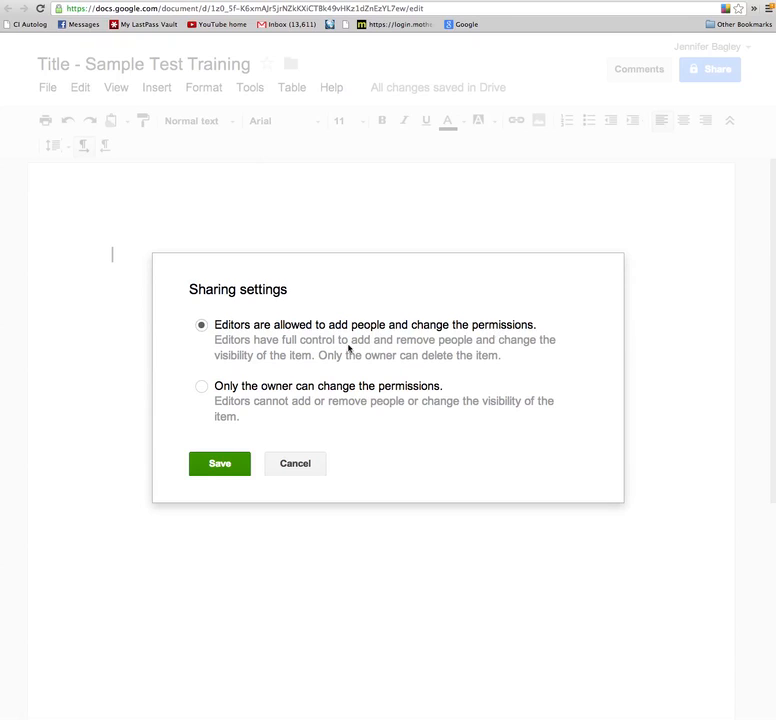
pyautogui.click(201, 386)
pyautogui.click(201, 325)
pyautogui.click(218, 470)
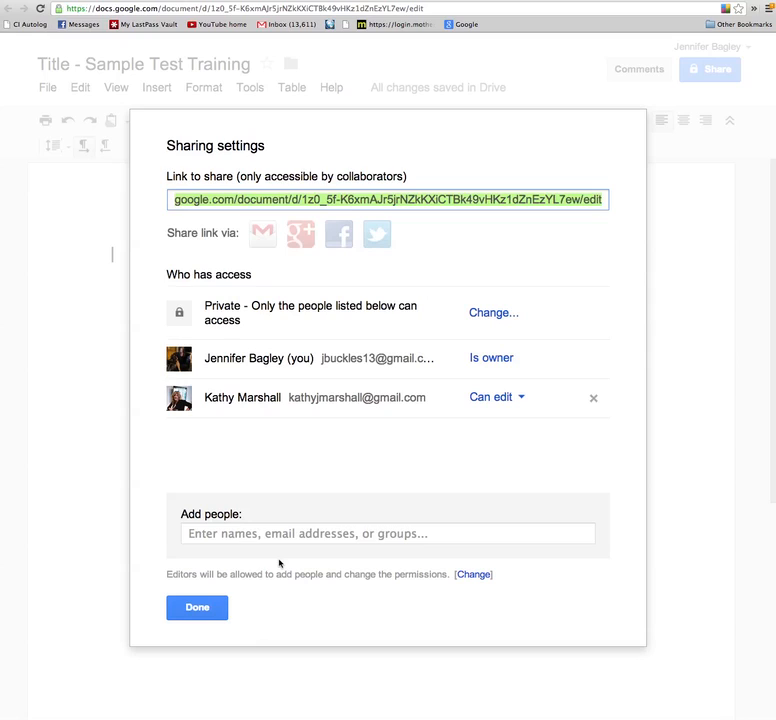
pyautogui.click(202, 609)
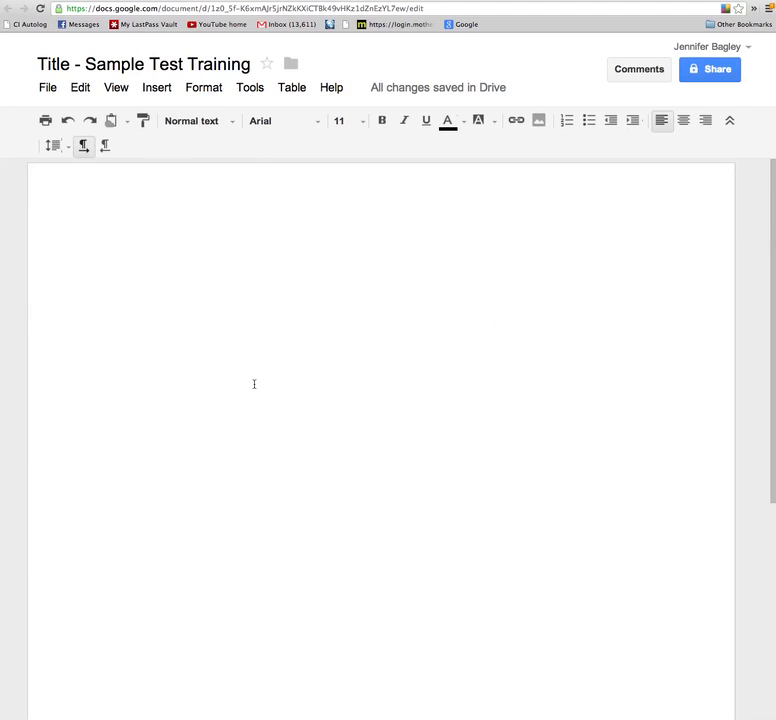
pyautogui.moveTo(729, 73)
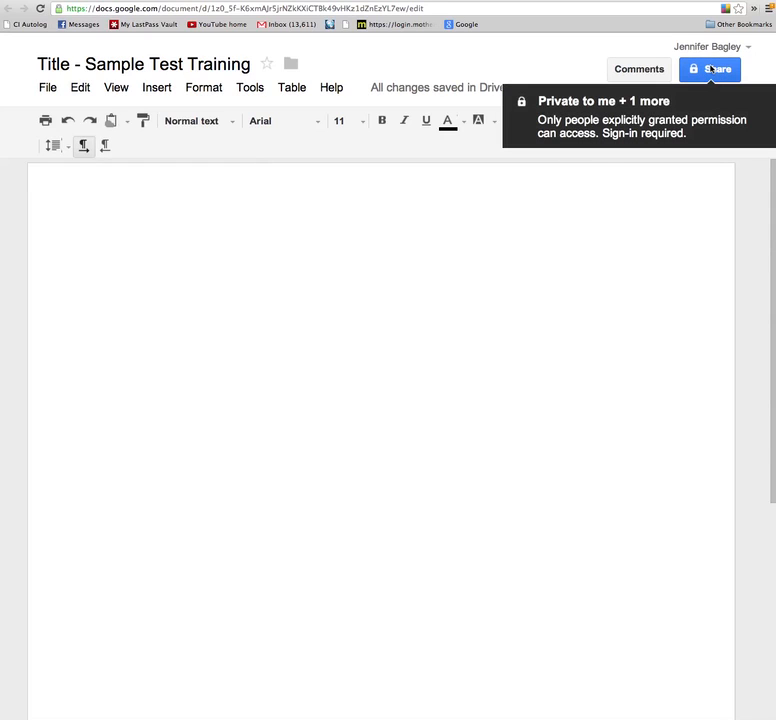
pyautogui.click(637, 69)
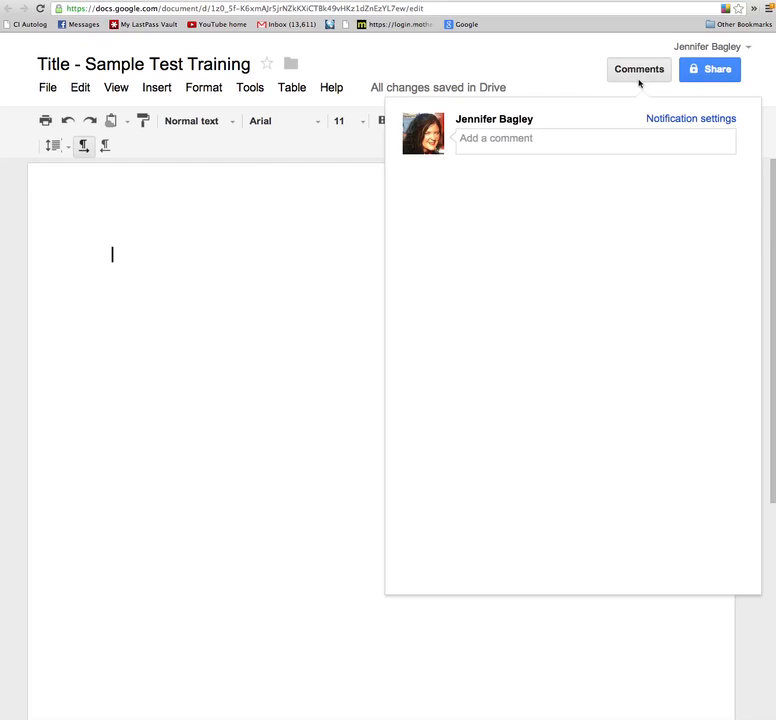
pyautogui.click(506, 141)
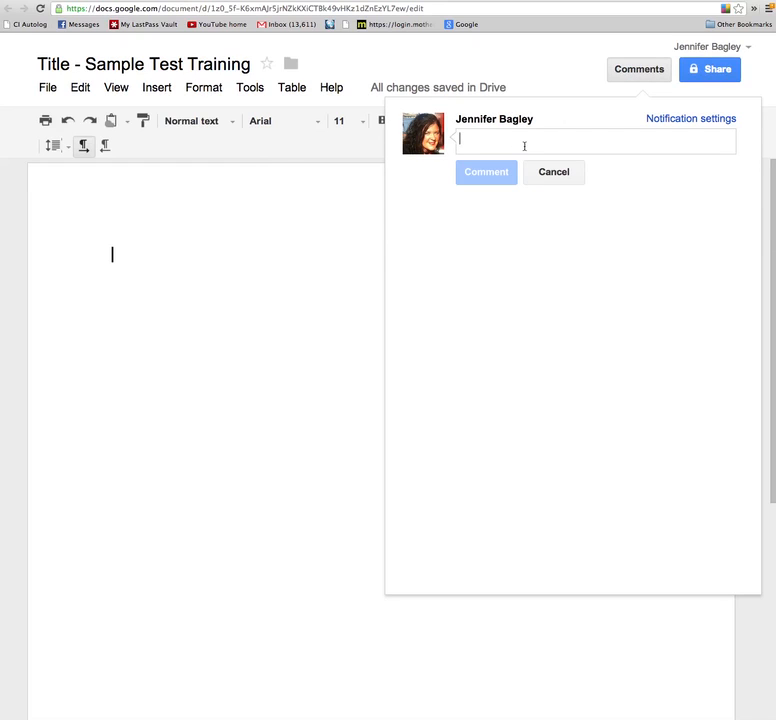
pyautogui.click(720, 121)
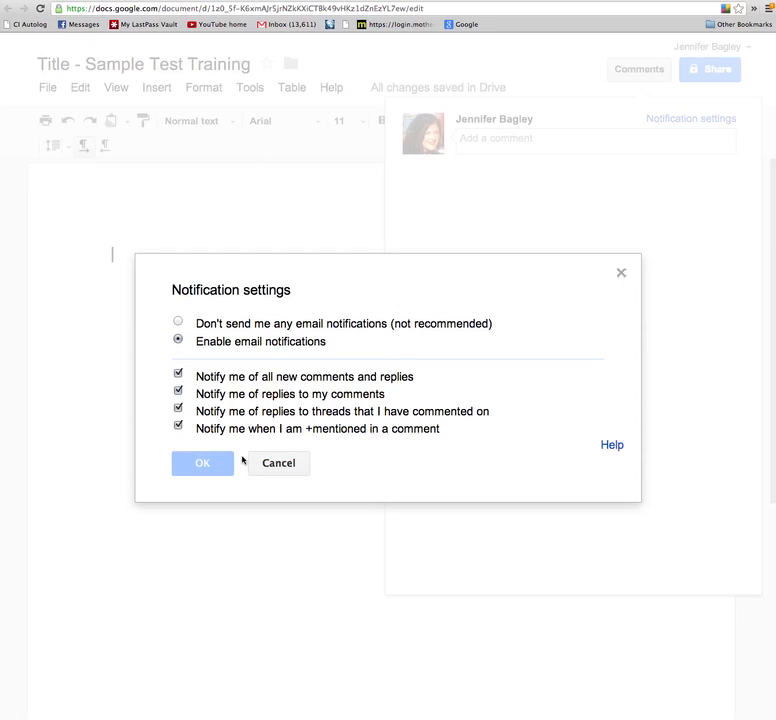
pyautogui.click(278, 462)
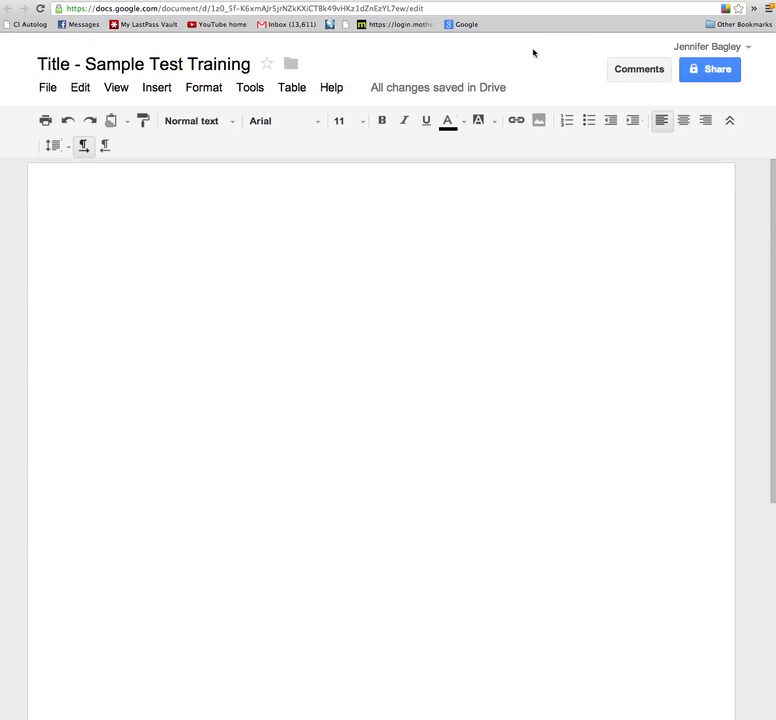
# Browse the File, Edit, View, Insert and Format menus, then select the empty first line.
pyautogui.click(47, 88)
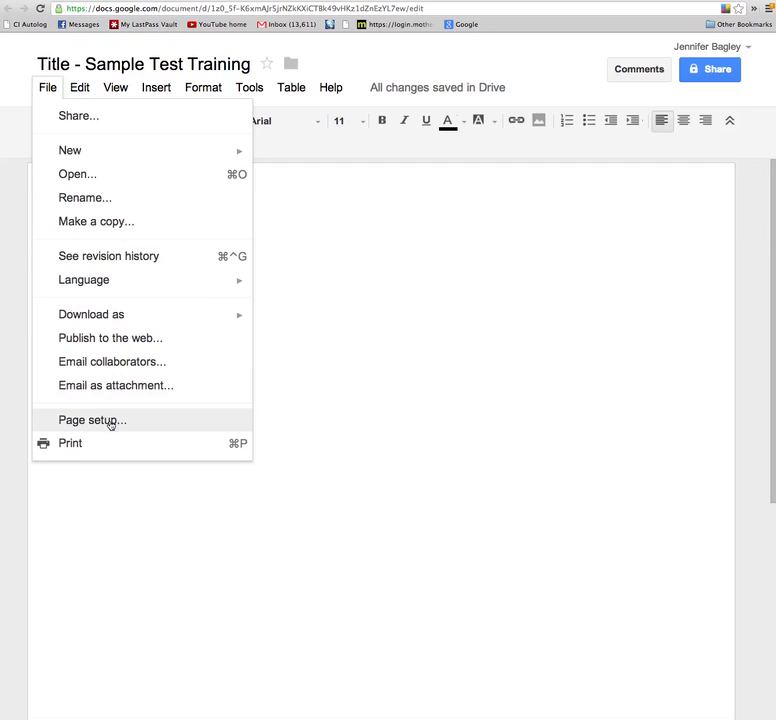
pyautogui.moveTo(80, 88)
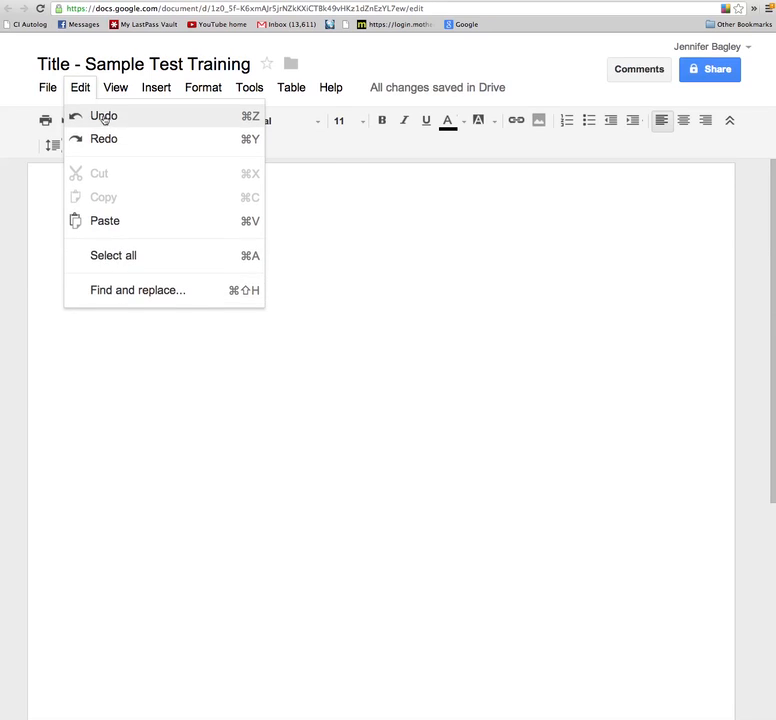
pyautogui.moveTo(113, 96)
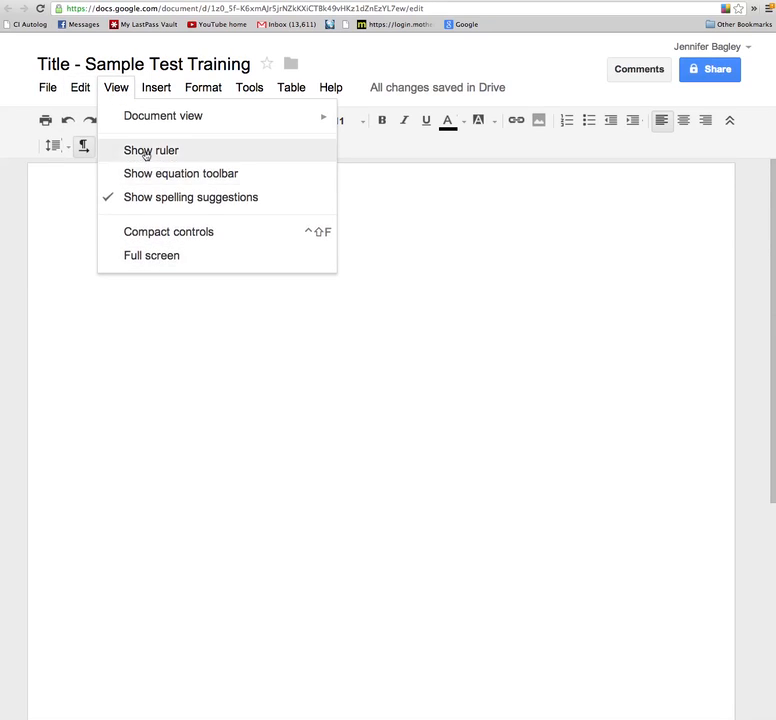
pyautogui.moveTo(154, 91)
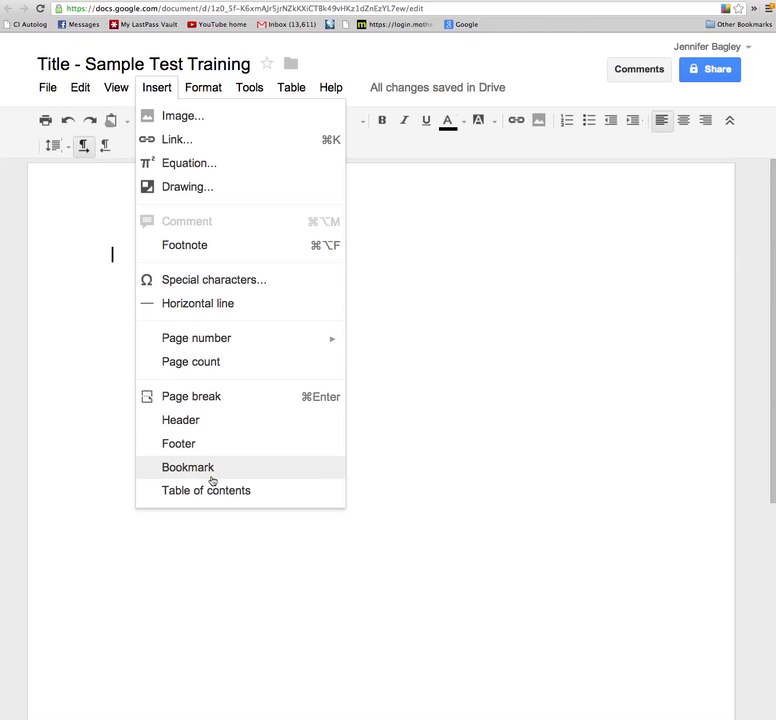
pyautogui.moveTo(199, 91)
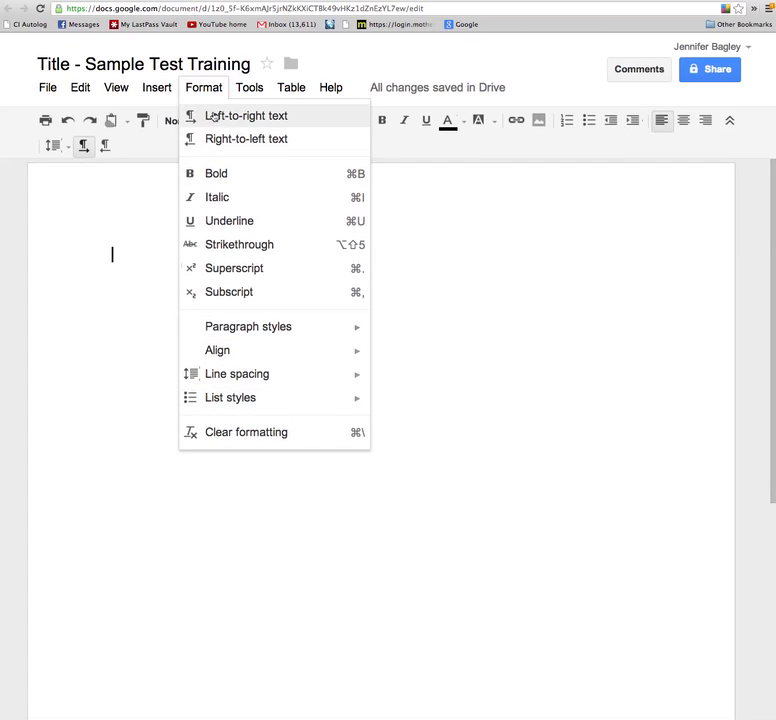
pyautogui.doubleClick(142, 379)
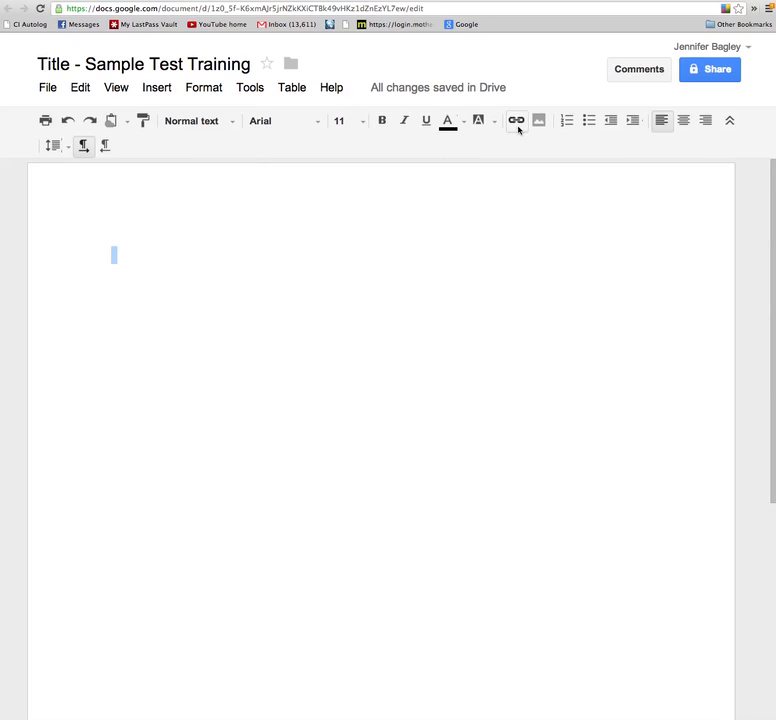
# Browse the Tools, Table and Help menus, ending with the Help options displayed.
pyautogui.click(254, 90)
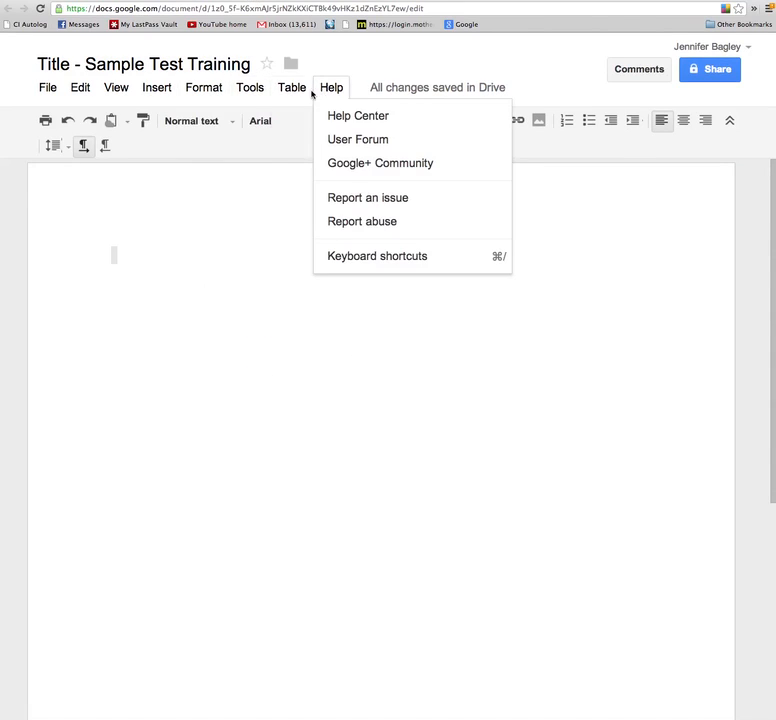
pyautogui.moveTo(300, 92)
pyautogui.moveTo(305, 118)
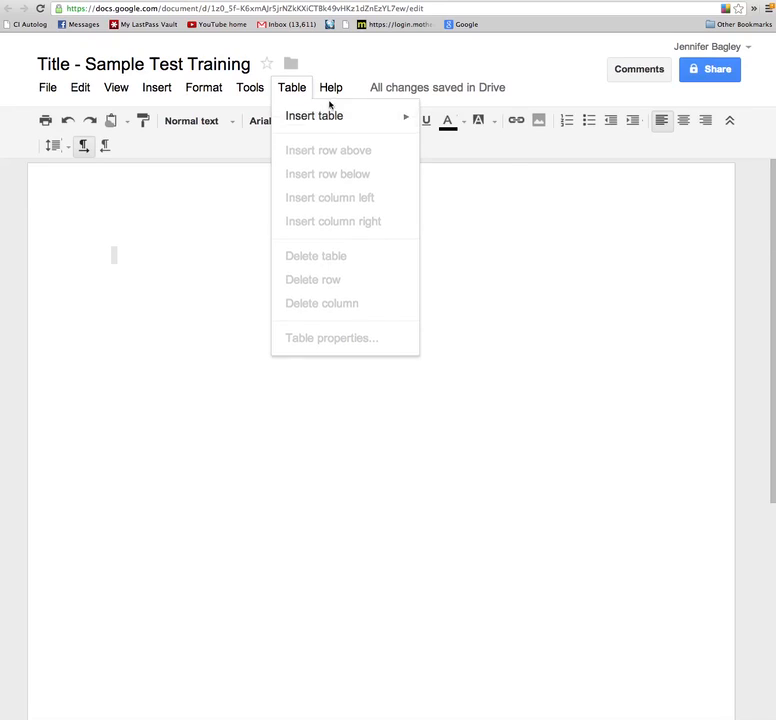
pyautogui.moveTo(330, 91)
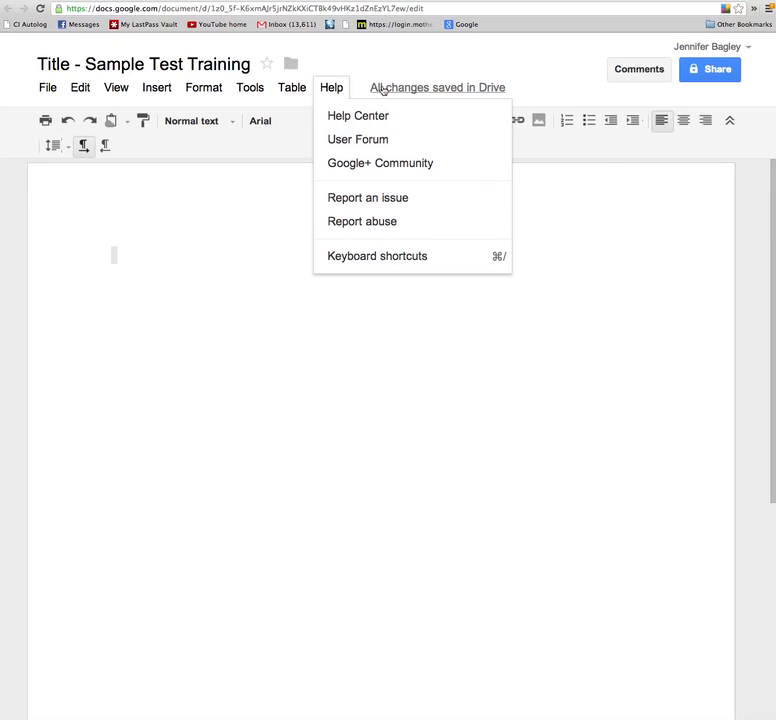
pyautogui.moveTo(382, 92)
# Dismiss the Help menu so the blank document body shows again.
pyautogui.click(432, 412)
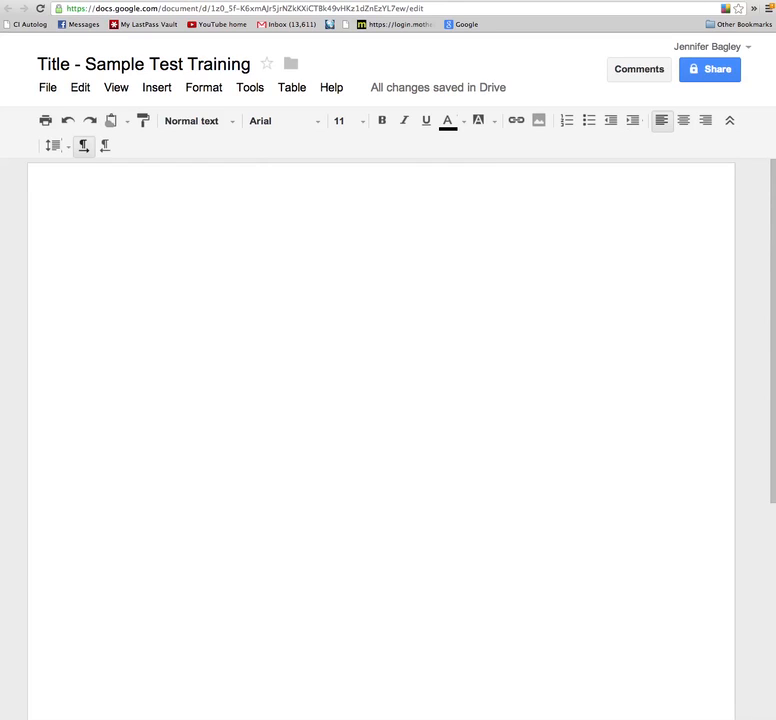
# Back in the Drive tab's Mugnaini Ovens folder, create a new Spreadsheet via CREATE.
pyautogui.click(693, 0)
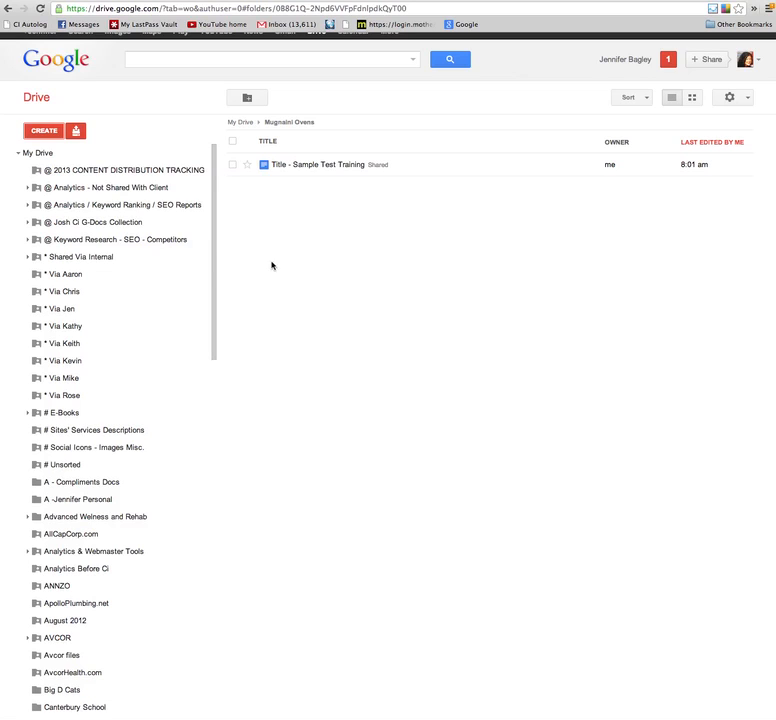
pyautogui.scroll(-2, 135, 547)
pyautogui.scroll(-10, 142, 543)
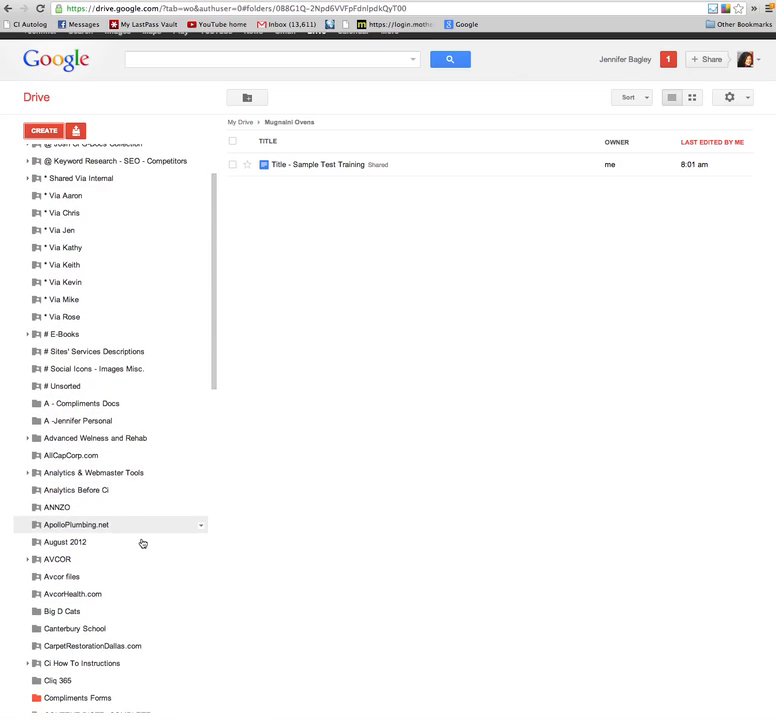
pyautogui.scroll(-3, 142, 542)
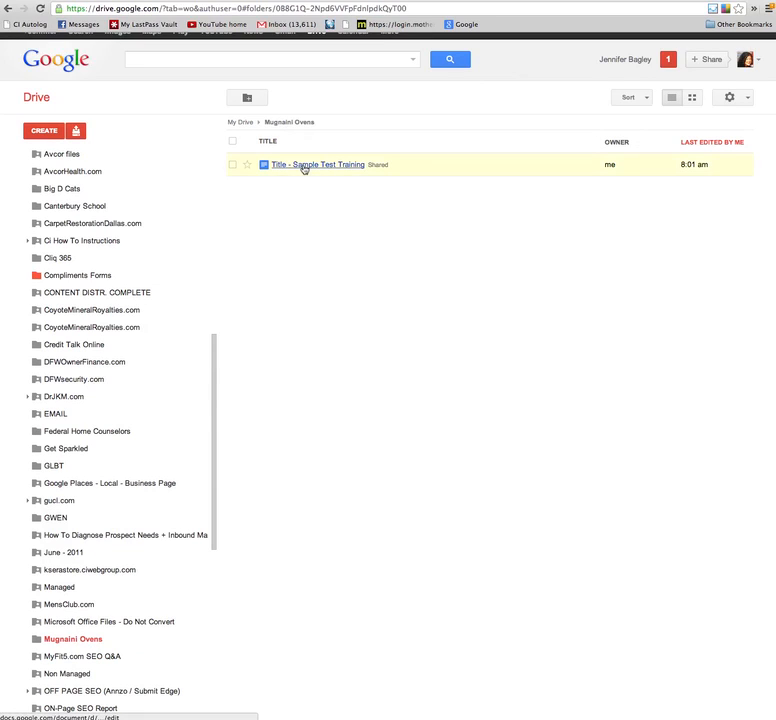
pyautogui.click(42, 131)
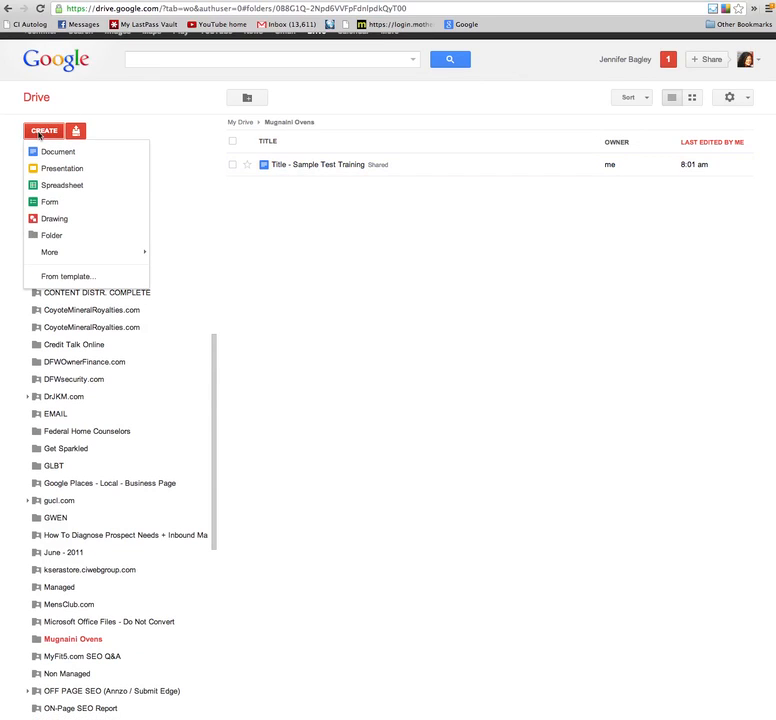
pyautogui.click(81, 188)
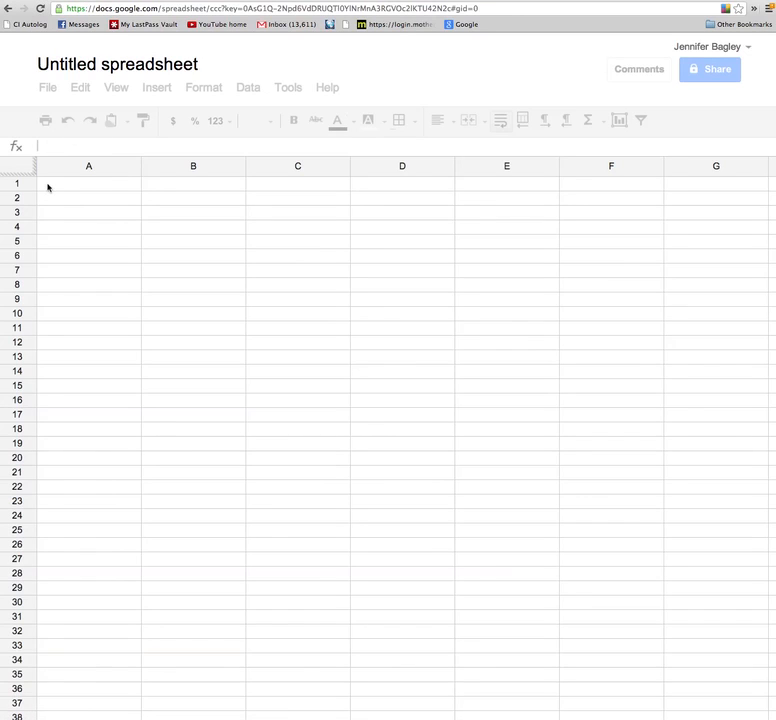
# Enter headers Name, Phone and Email in A1:C1.
pyautogui.write('Nam')
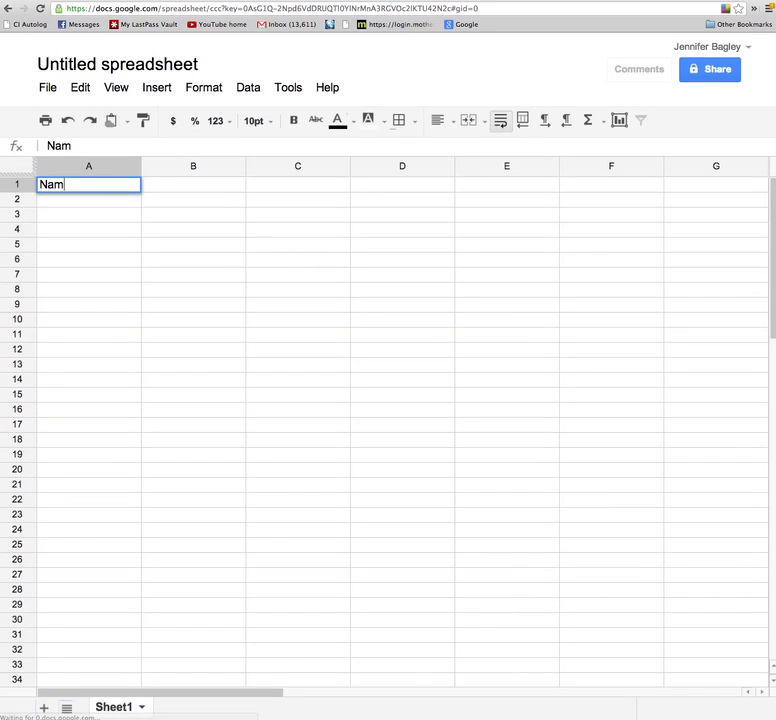
pyautogui.write('e')
pyautogui.press('Tab')
pyautogui.write('Phone')
pyautogui.press('Tab')
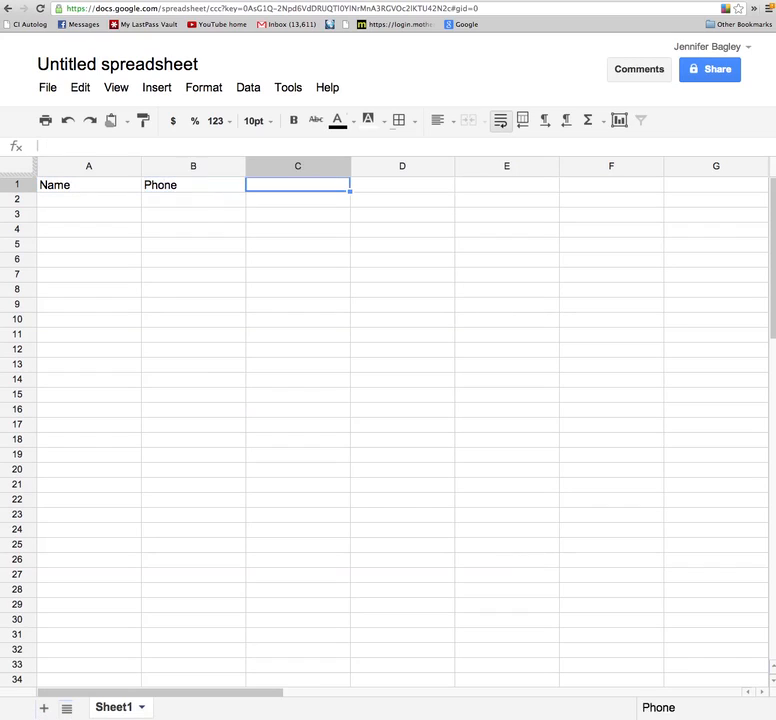
pyautogui.write('Email')
pyautogui.press('Tab')
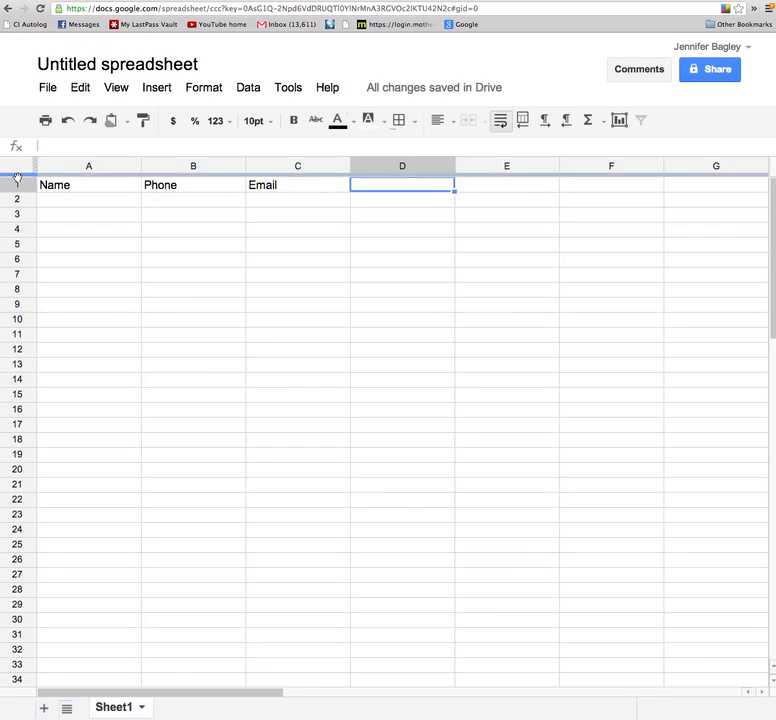
# Freeze row 1 as the header row.
pyautogui.moveTo(17, 178)
pyautogui.mouseDown()
pyautogui.moveTo(19, 200)
pyautogui.moveTo(23, 192)
pyautogui.mouseUp()
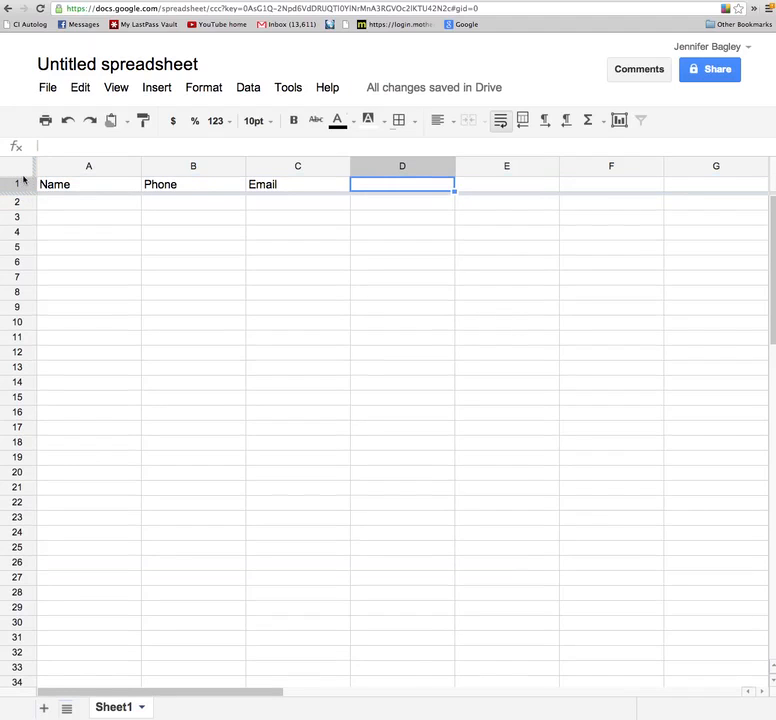
pyautogui.scroll(-10, 132, 272)
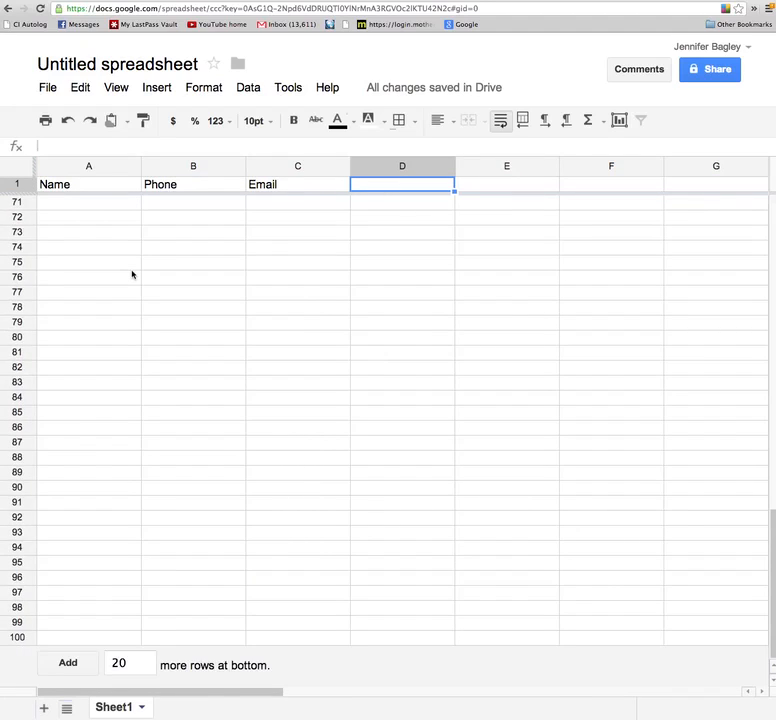
pyautogui.scroll(10, 132, 273)
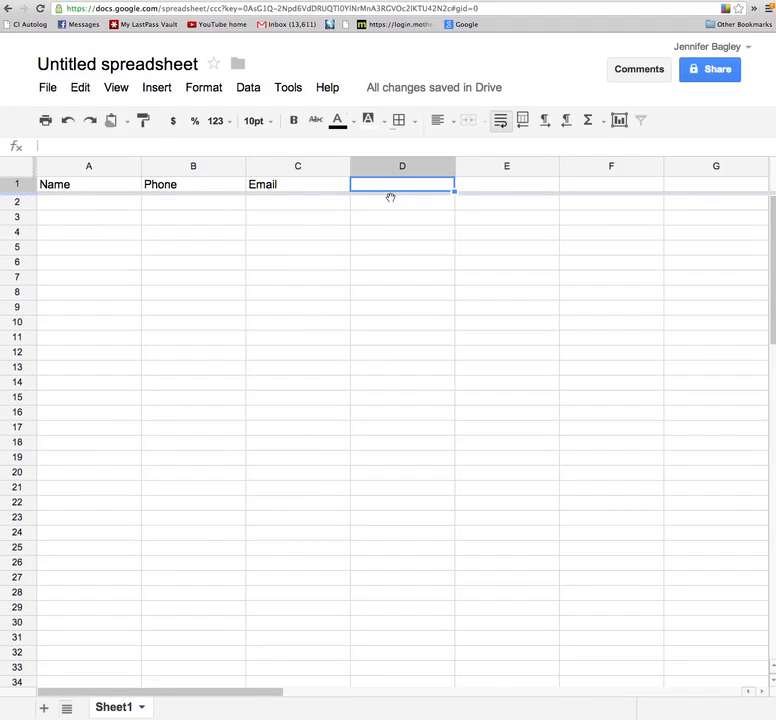
# Complete the headers with Address, City, State and Zip in D1:G1.
pyautogui.write('Address')
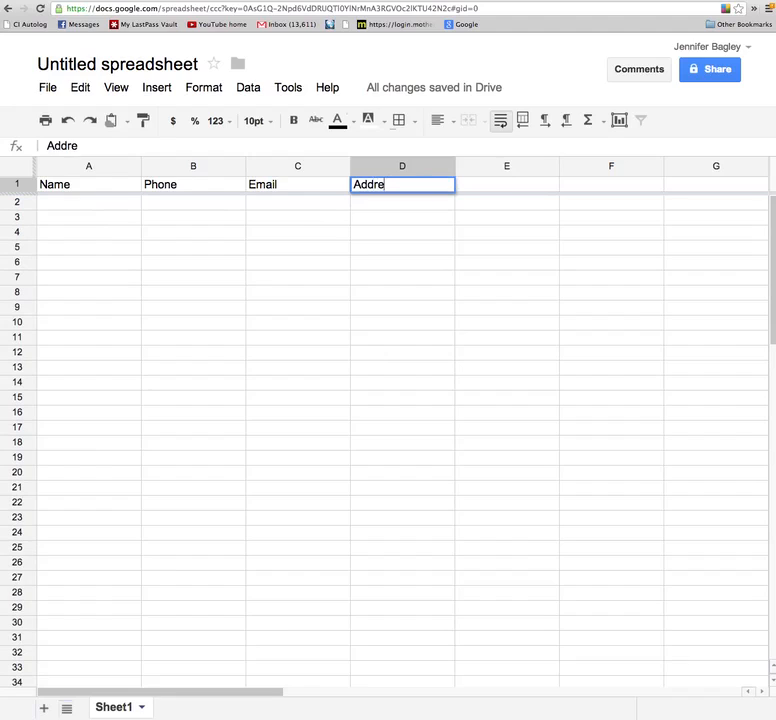
pyautogui.press('Tab')
pyautogui.write('City')
pyautogui.press('Tab')
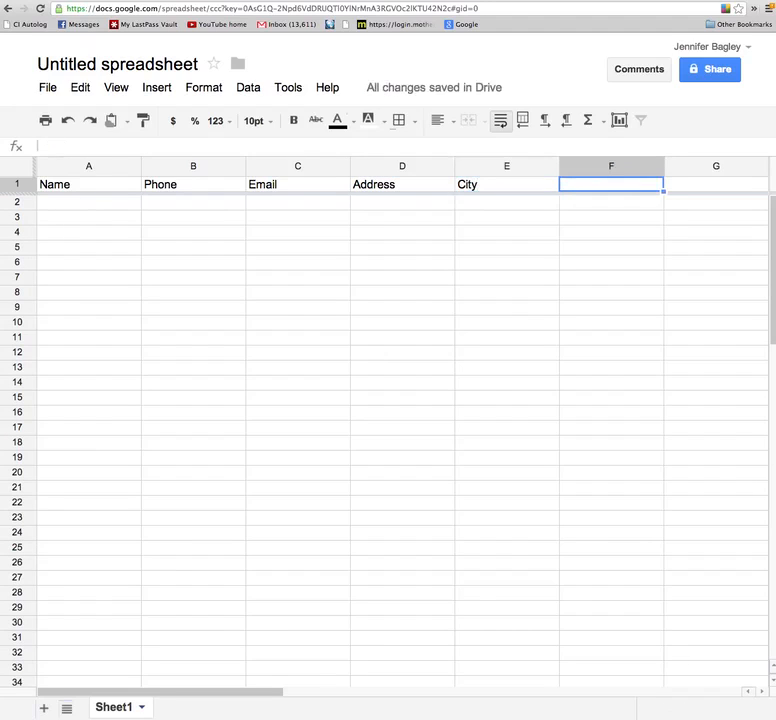
pyautogui.write('WSt')
pyautogui.press('BackSpace')
pyautogui.press('BackSpace')
pyautogui.press('BackSpace')
pyautogui.write('ST')
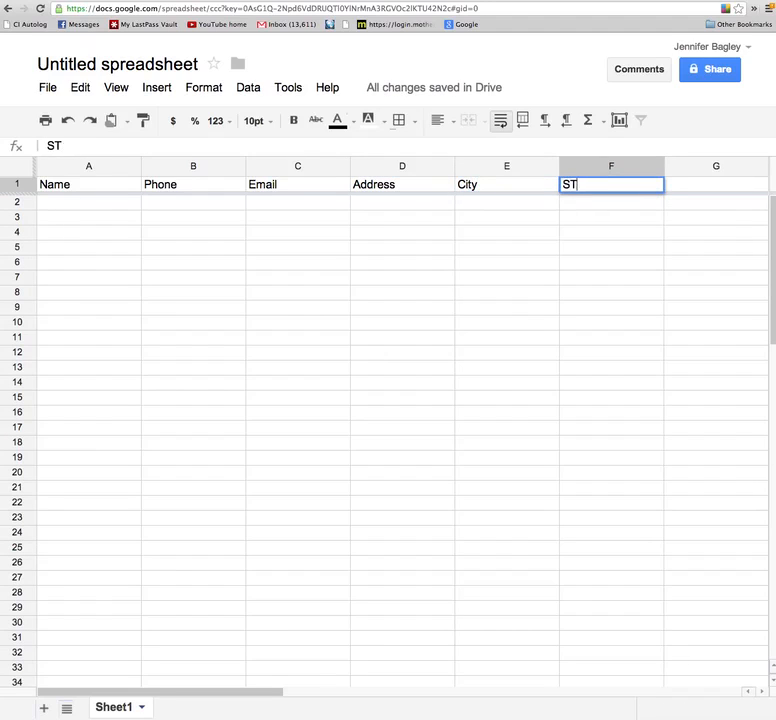
pyautogui.press('BackSpace')
pyautogui.write('tate')
pyautogui.press('Tab')
pyautogui.write('Z')
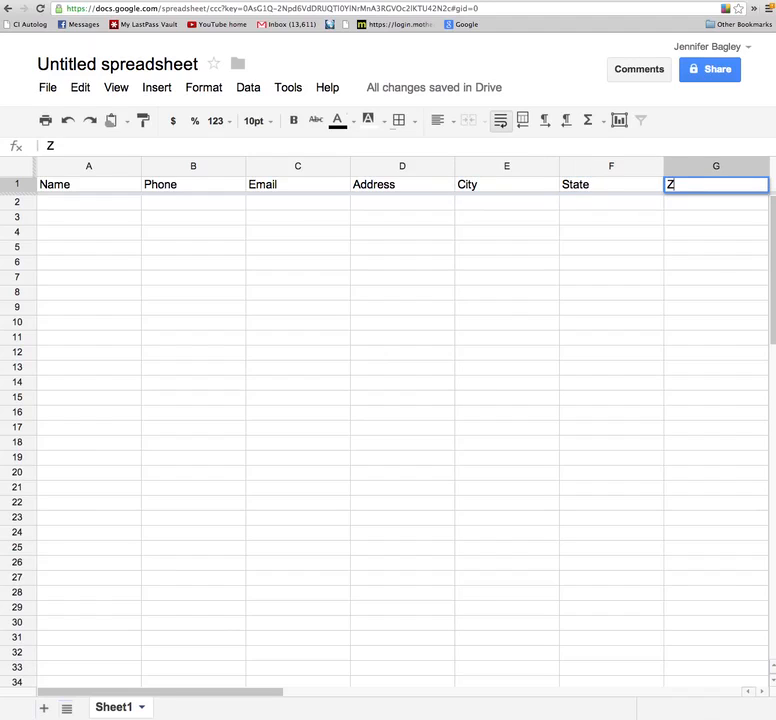
pyautogui.write('ip')
pyautogui.press('Return')
# Start row 2 with the contact's first name, phone number and the beginning of their e-mail.
pyautogui.press('Left')
pyautogui.press('Left')
pyautogui.press('Left')
pyautogui.press('Left')
pyautogui.press('Left')
pyautogui.press('Left')
pyautogui.write('J')
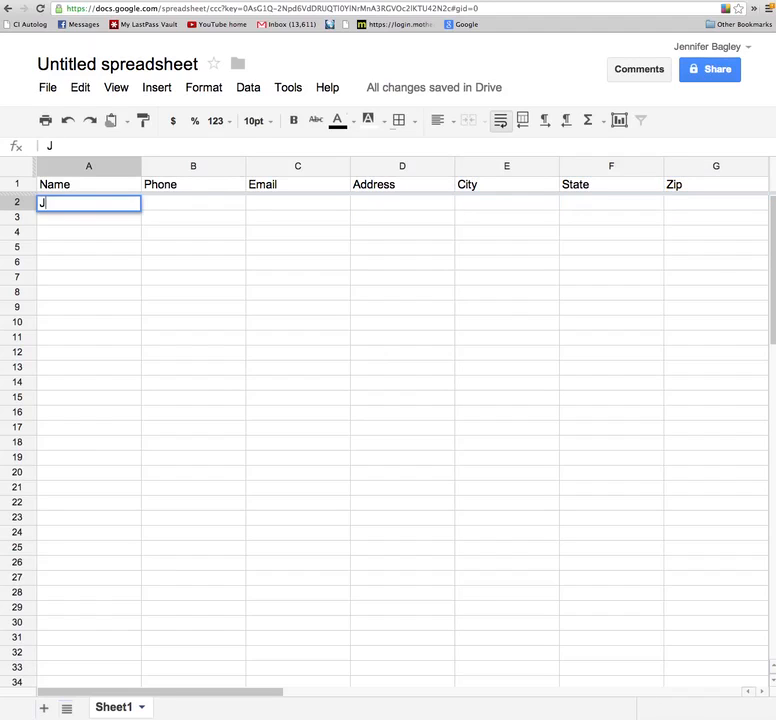
pyautogui.write('ennifer')
pyautogui.press('Tab')
pyautogui.write('555')
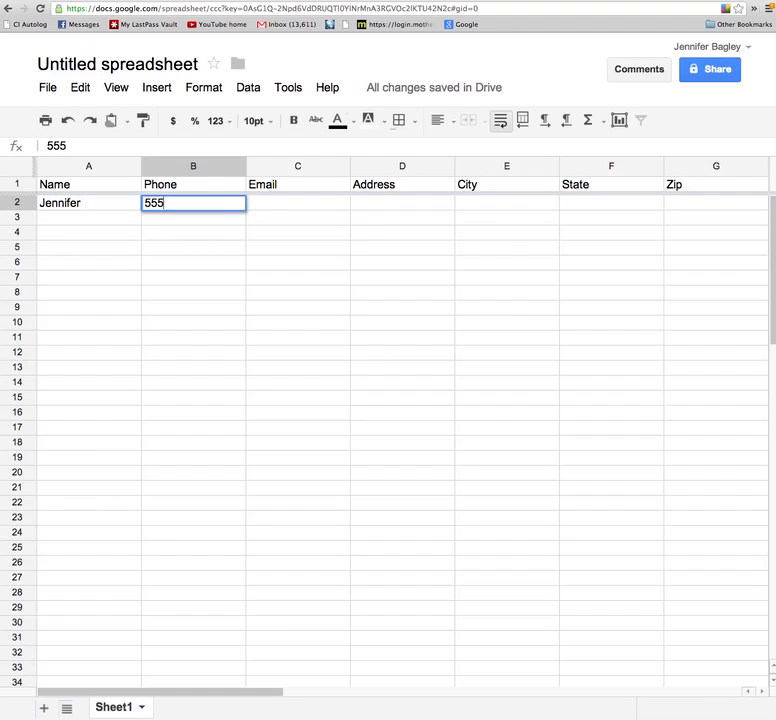
pyautogui.press('Tab')
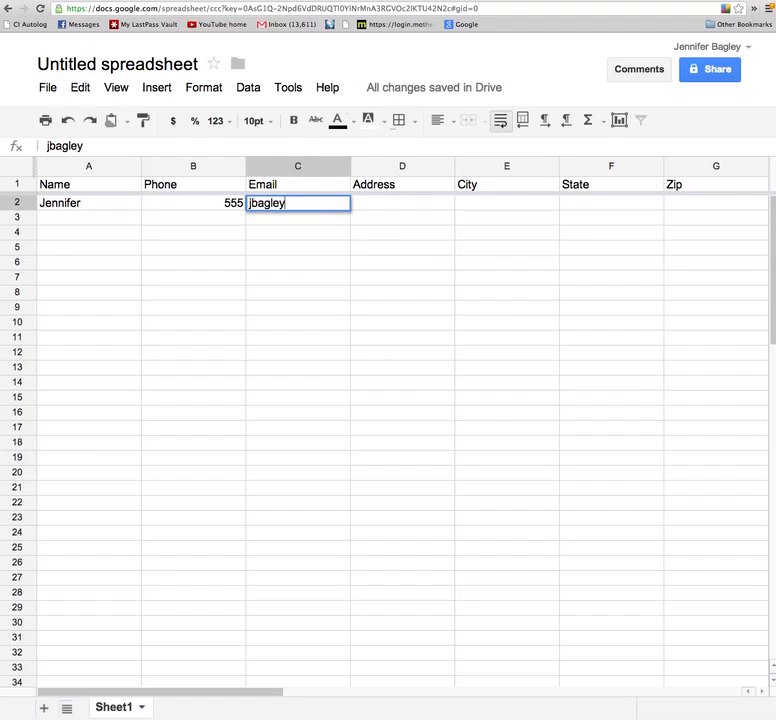
# Enter the contact's street address, city, state and zip in row 2, correcting the city typo.
pyautogui.press('Tab')
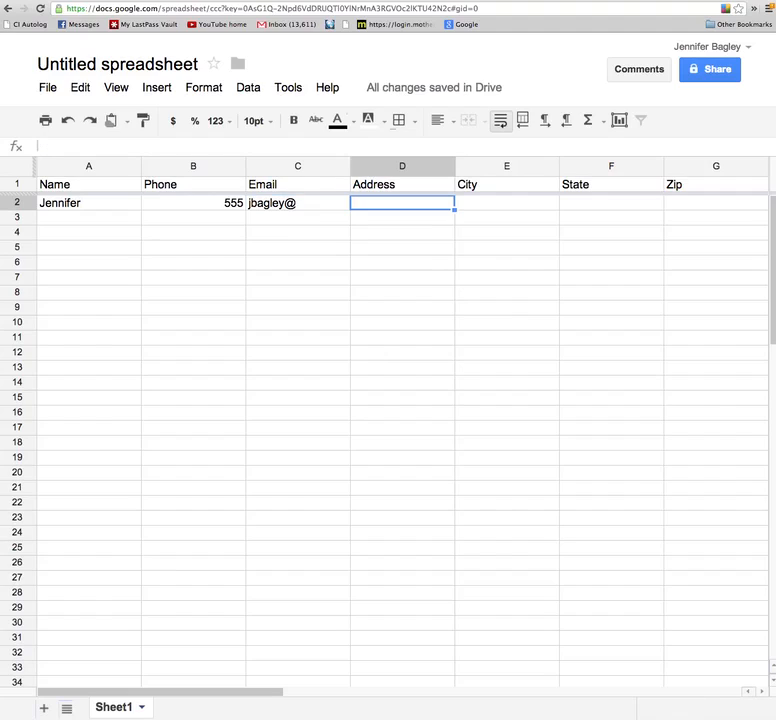
pyautogui.write('123 Main')
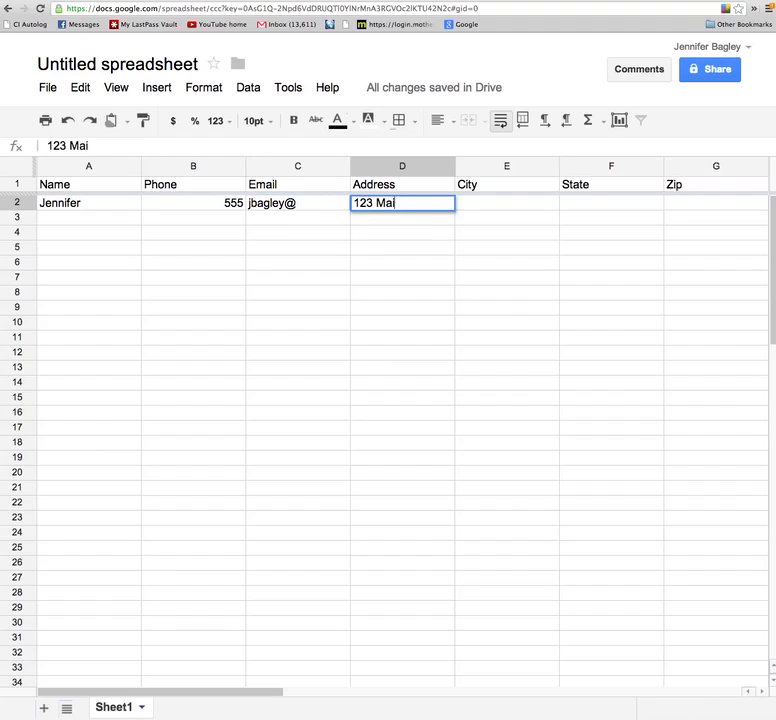
pyautogui.press('Tab')
pyautogui.write('DS')
pyautogui.press('BackSpace')
pyautogui.press('BackSpace')
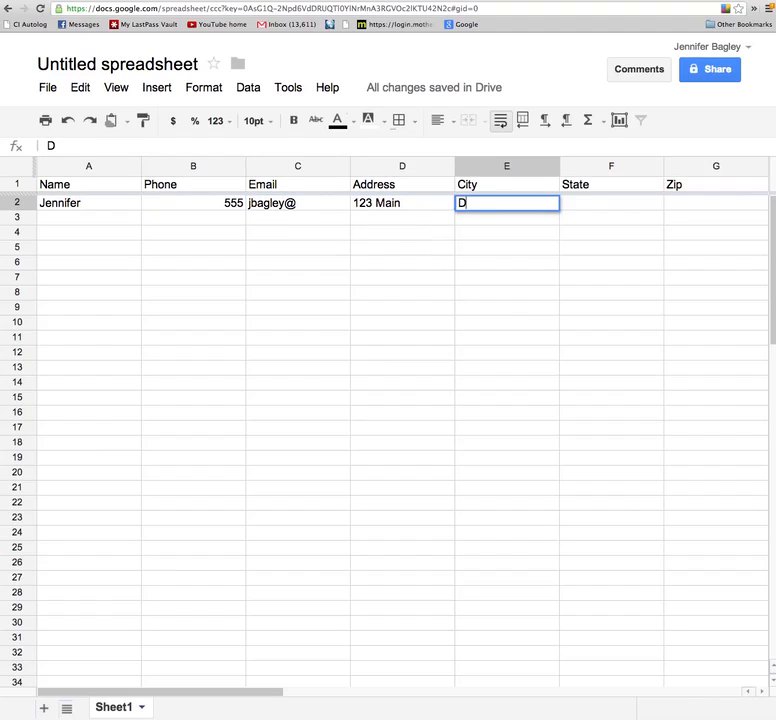
pyautogui.write('Sear')
pyautogui.press('BackSpace')
pyautogui.write('ttle')
pyautogui.press('Tab')
pyautogui.write('WA')
pyautogui.press('Tab')
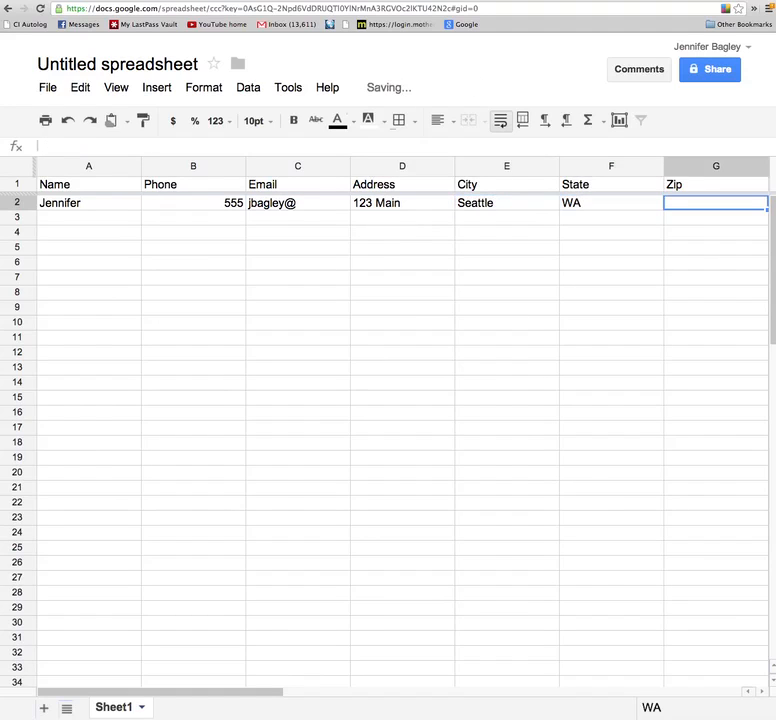
pyautogui.write('7525')
pyautogui.press('Return')
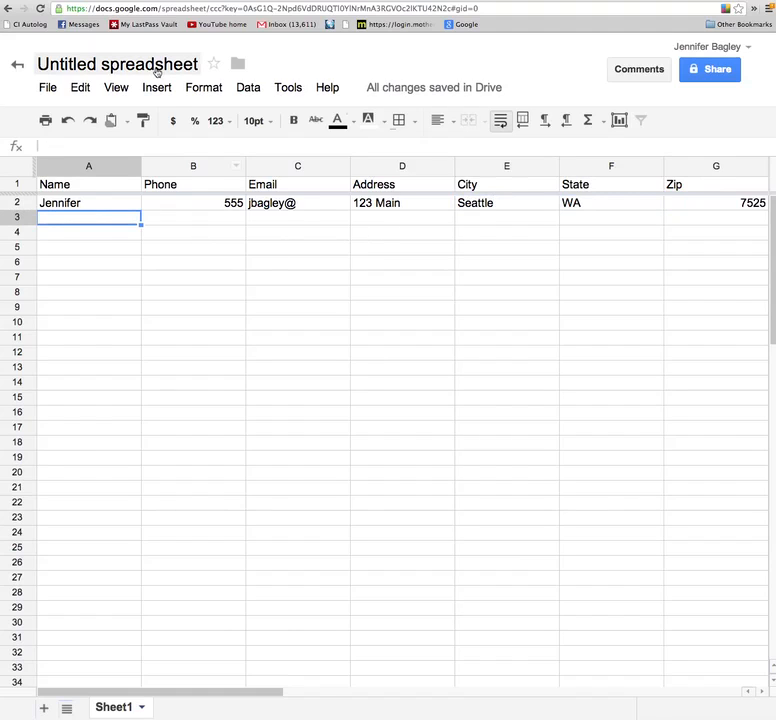
# Rename the spreadsheet to 'Test'.
pyautogui.click(156, 68)
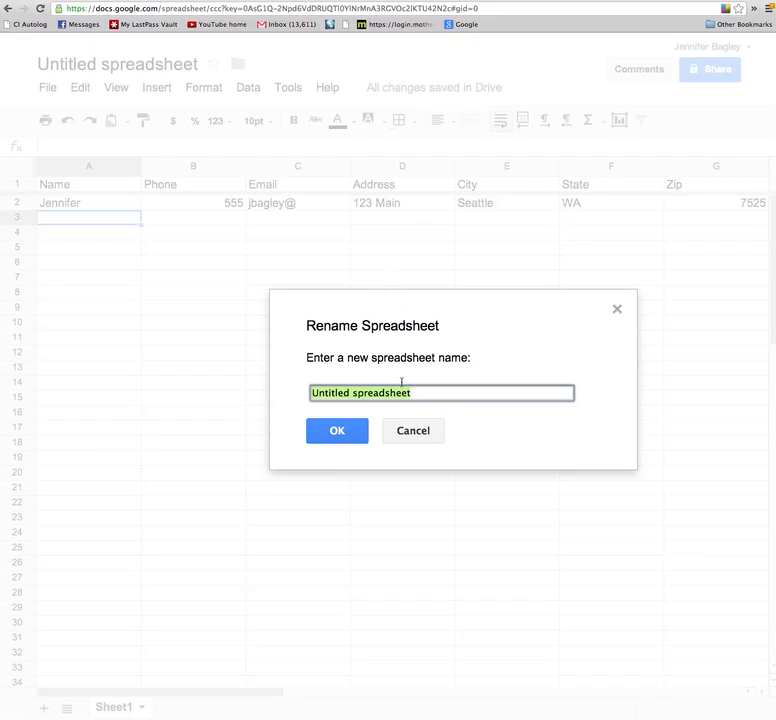
pyautogui.write('Tes')
pyautogui.press('Return')
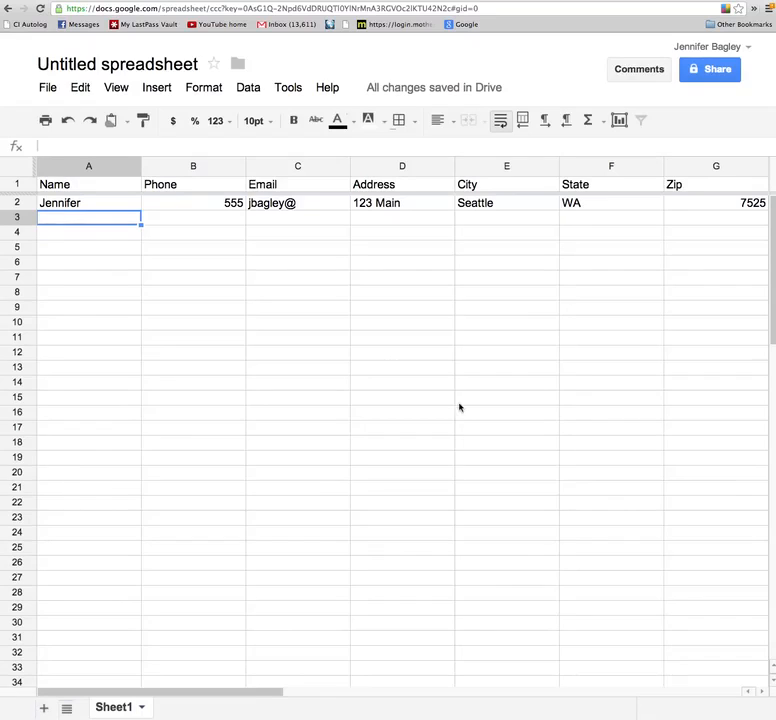
# Star the spreadsheet and check which folder holds it.
pyautogui.click(87, 66)
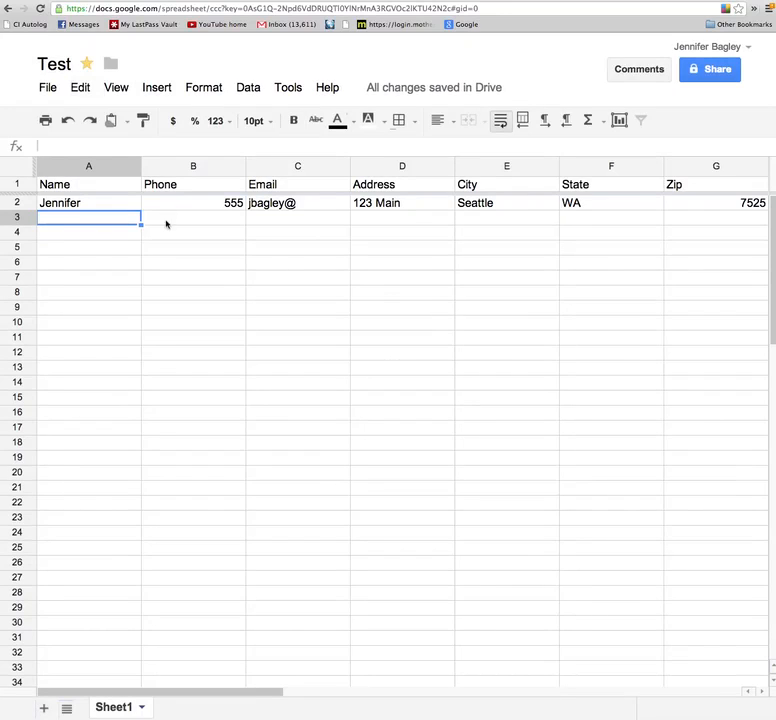
pyautogui.click(110, 64)
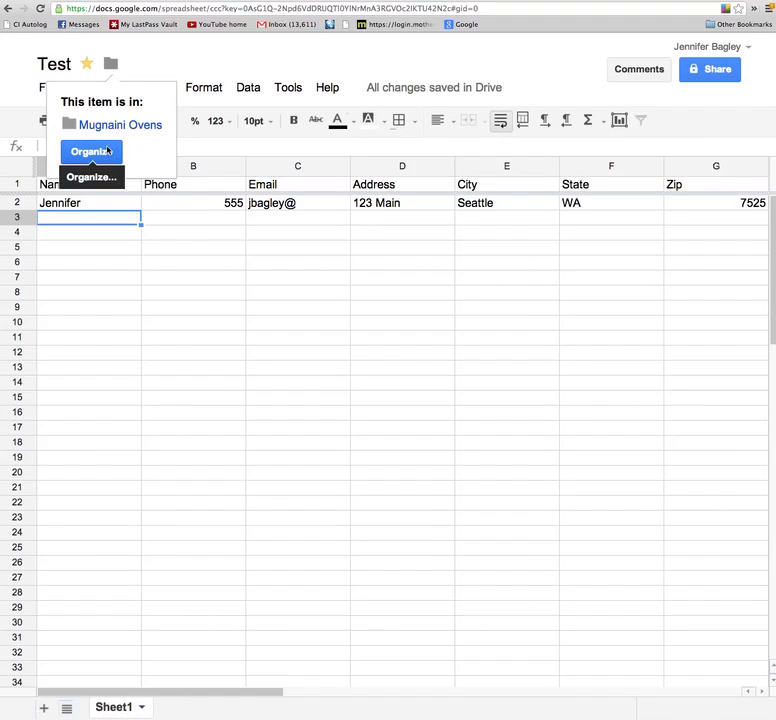
pyautogui.click(175, 308)
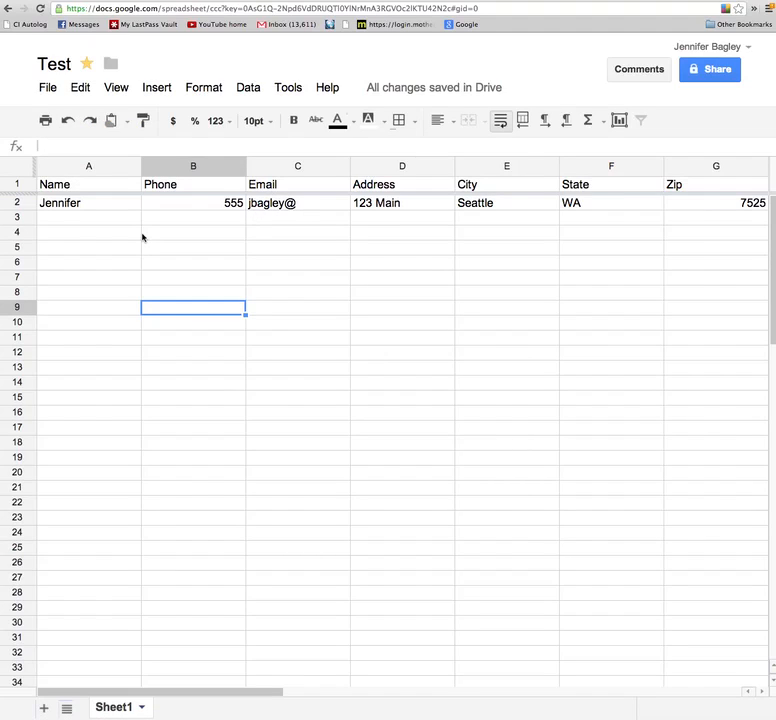
# Create a form linked to the spreadsheet and move its editor window into full view.
pyautogui.click(207, 89)
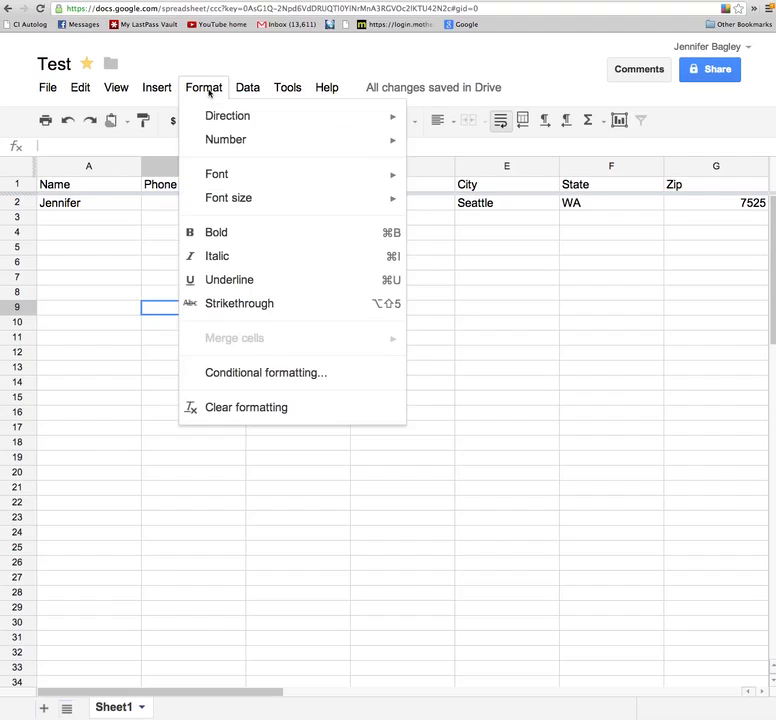
pyautogui.moveTo(280, 91)
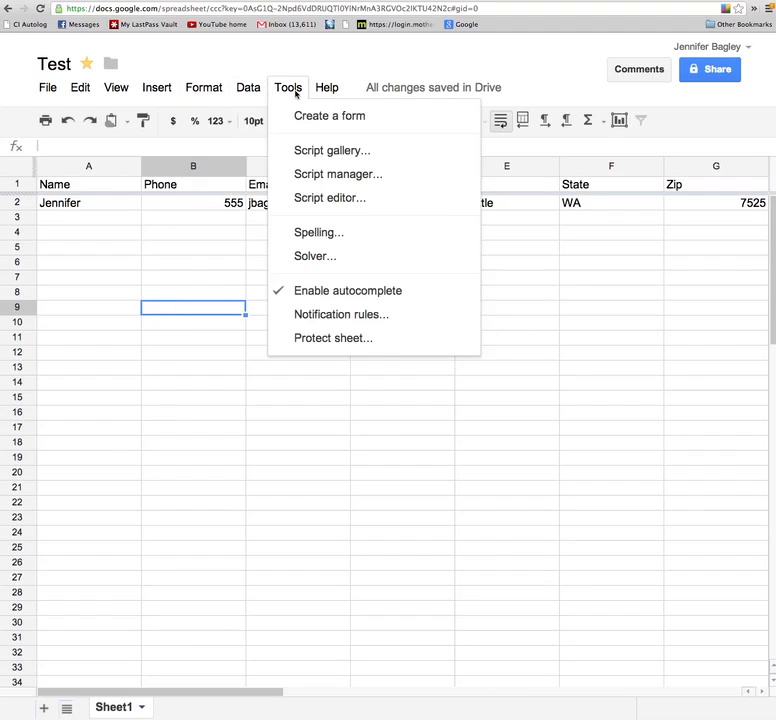
pyautogui.click(310, 127)
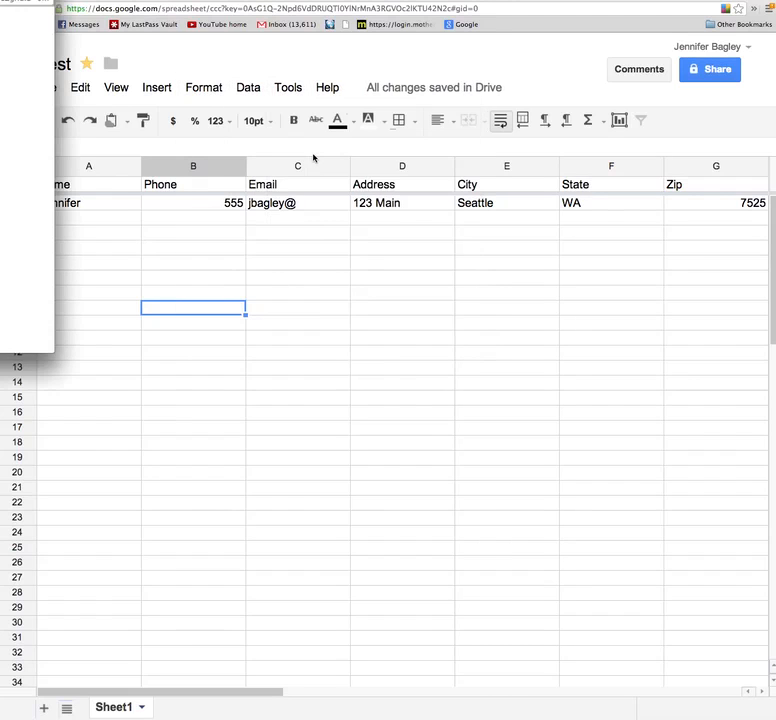
pyautogui.moveTo(0, 2); pyautogui.dragTo(385, 163)
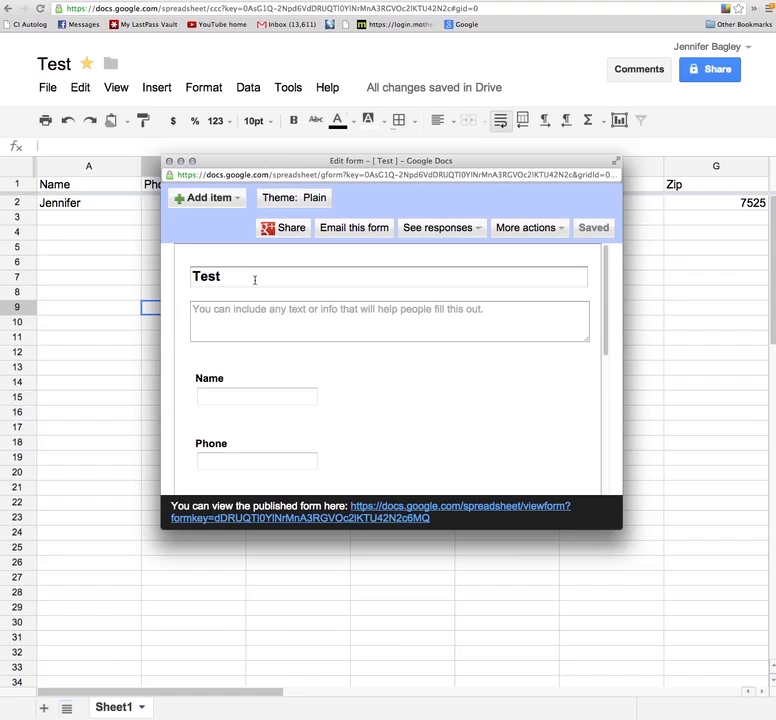
pyautogui.scroll(-6, 317, 350)
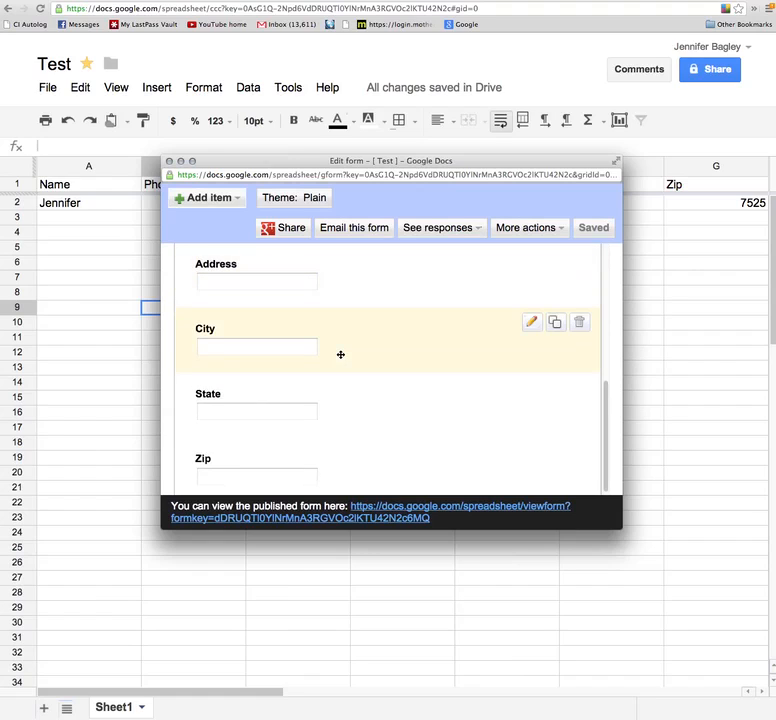
pyautogui.scroll(6, 340, 355)
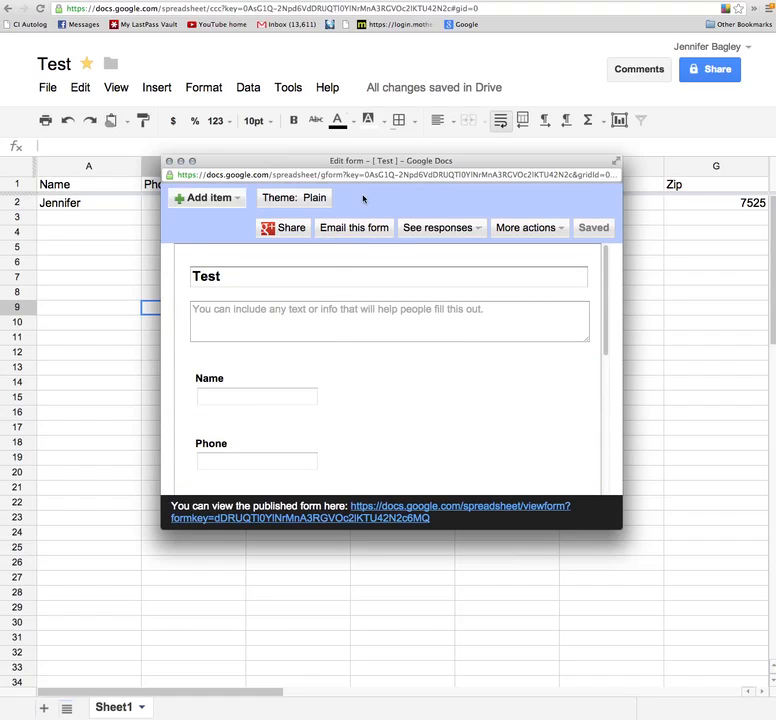
pyautogui.scroll(-6, 336, 426)
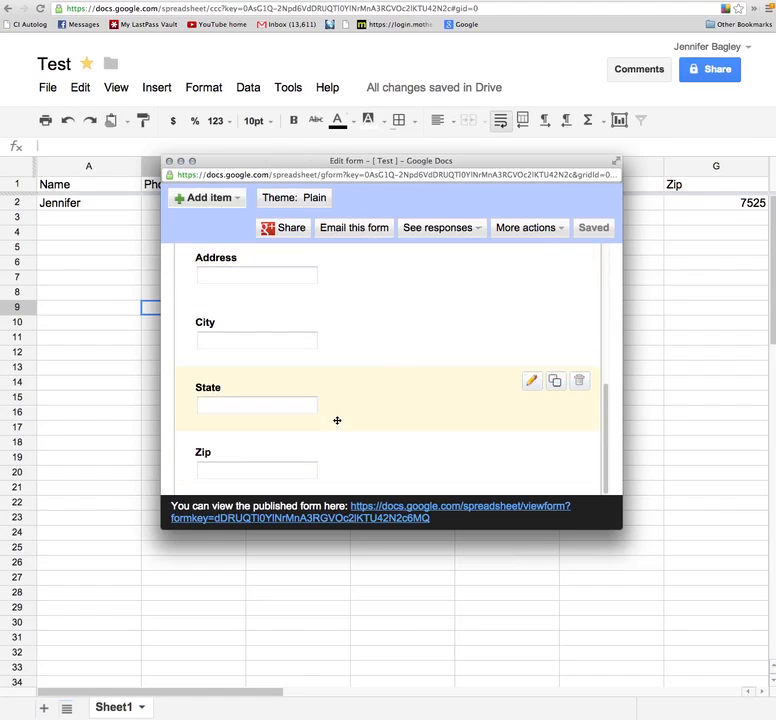
pyautogui.scroll(5, 298, 378)
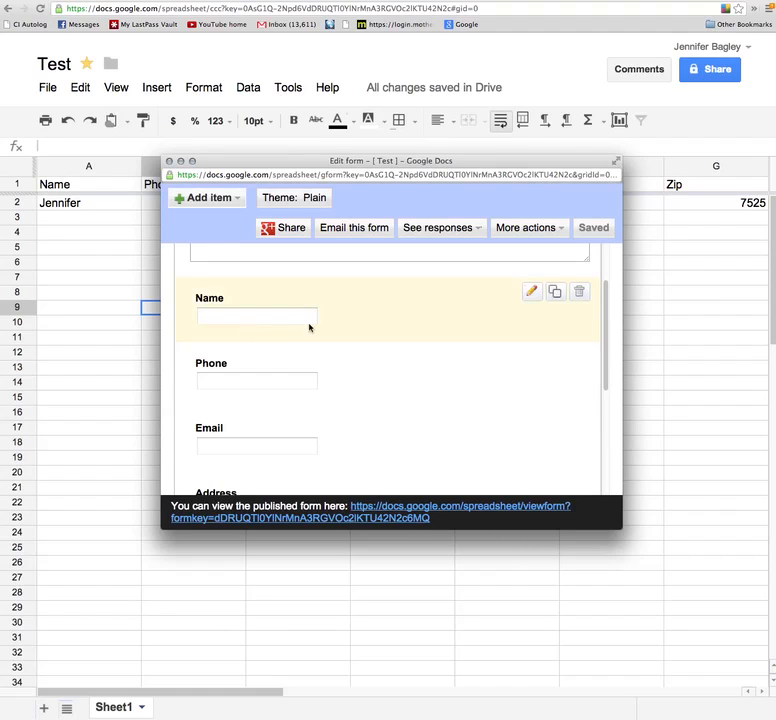
pyautogui.scroll(-3, 310, 370)
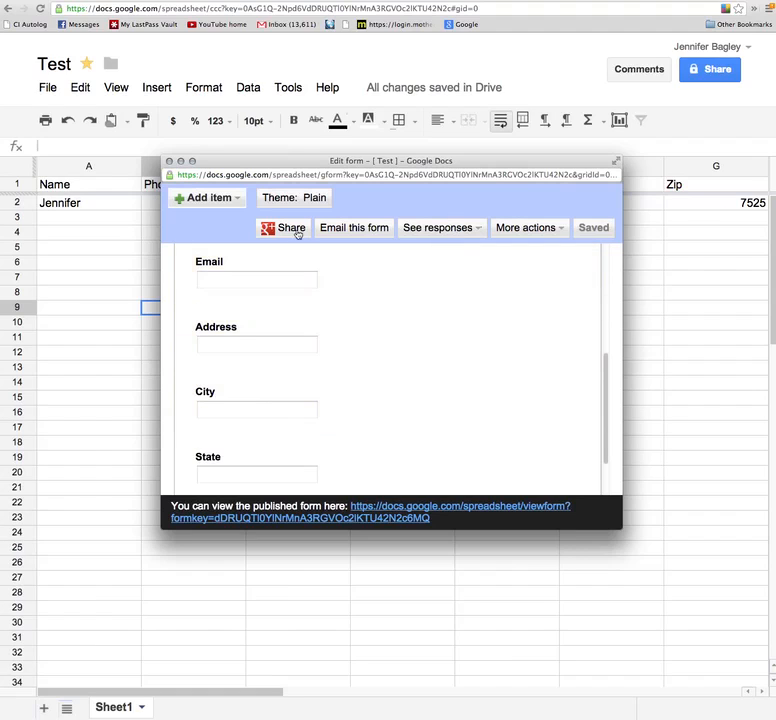
# Cancel emailing the form, then bring up the See responses choices.
pyautogui.click(340, 230)
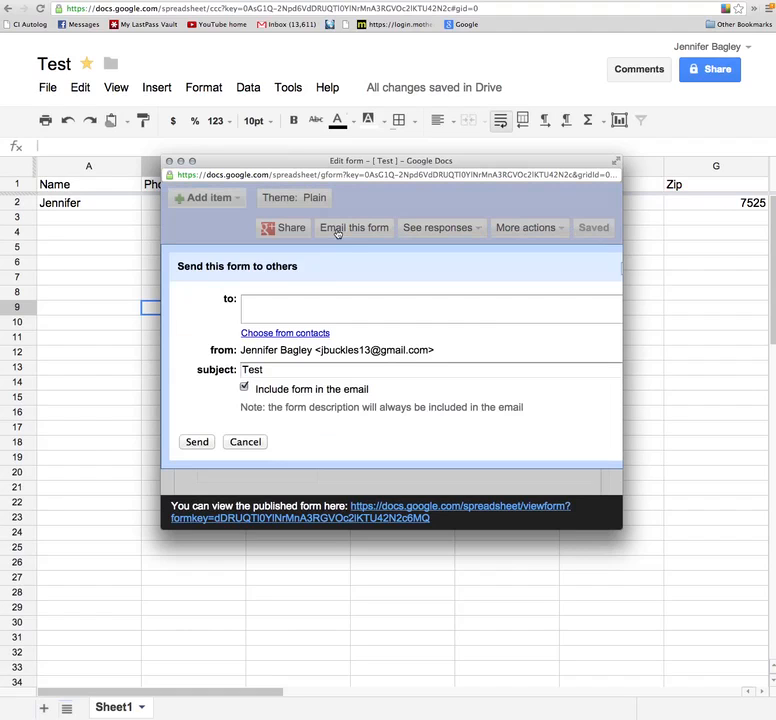
pyautogui.click(255, 303)
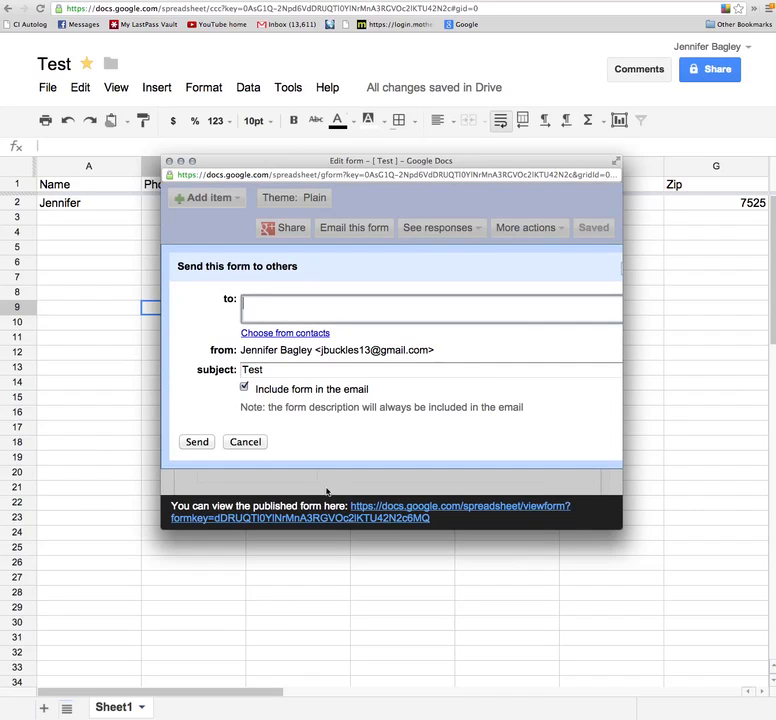
pyautogui.click(250, 442)
pyautogui.click(433, 232)
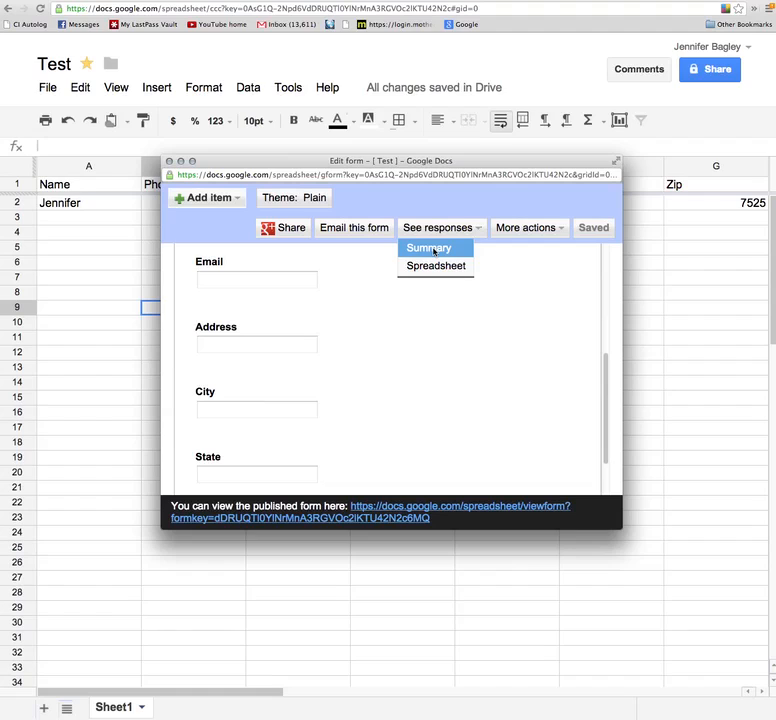
# Look at and select the form's iframe embed code, cancel it, then reopen More actions.
pyautogui.click(558, 230)
pyautogui.click(516, 248)
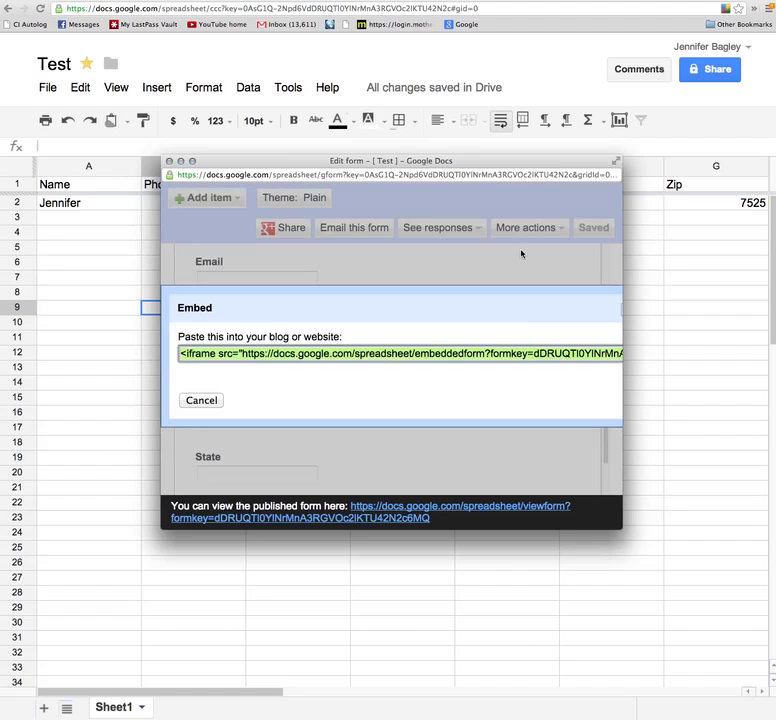
pyautogui.moveTo(182, 354); pyautogui.dragTo(643, 361)
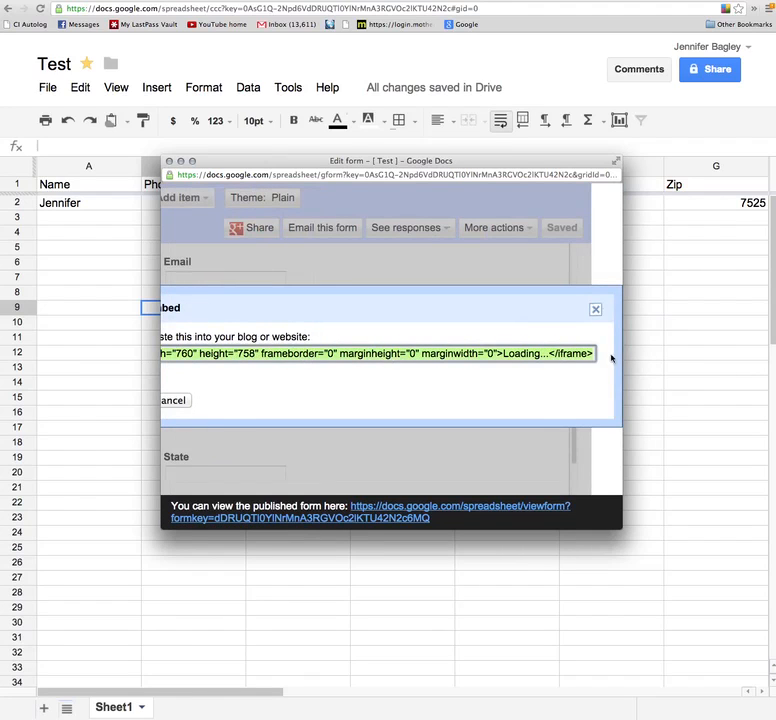
pyautogui.click(182, 401)
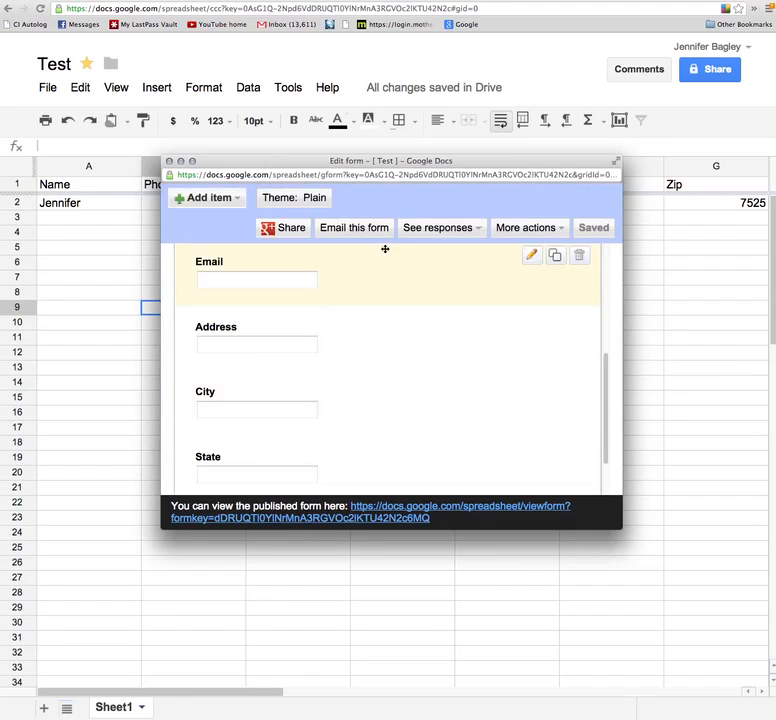
pyautogui.click(535, 229)
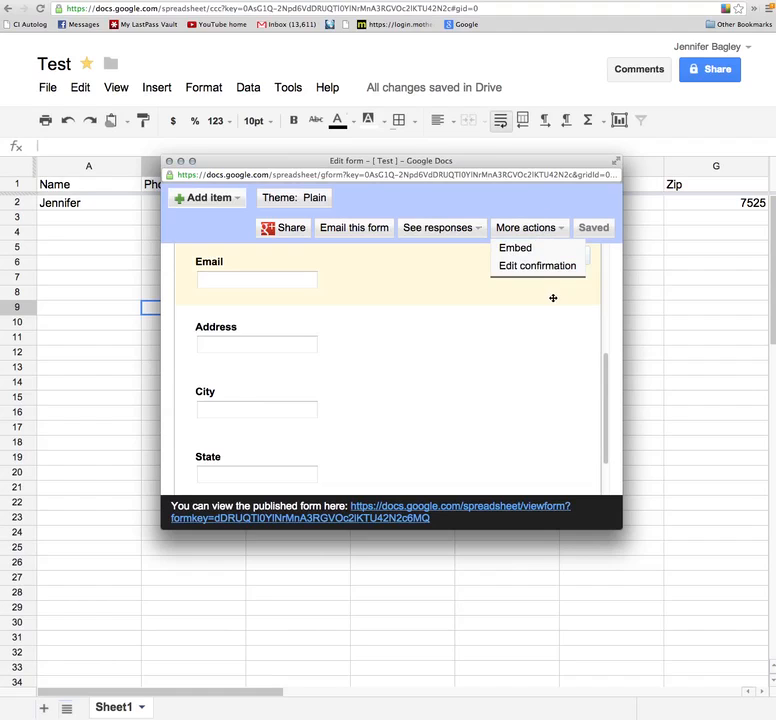
# Select the confirmation message text and follow the published form link, which shows form-not-found.
pyautogui.click(537, 268)
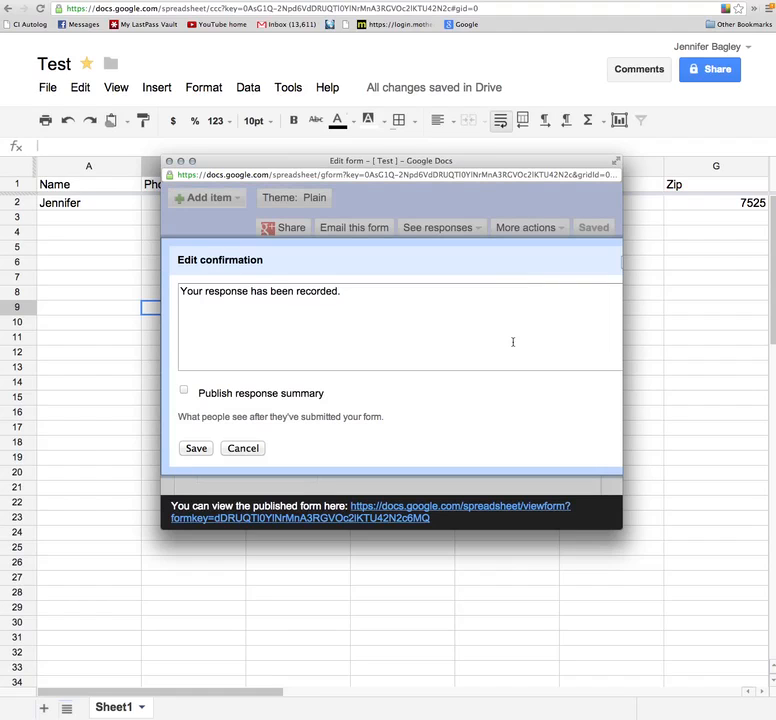
pyautogui.moveTo(381, 310); pyautogui.dragTo(156, 298)
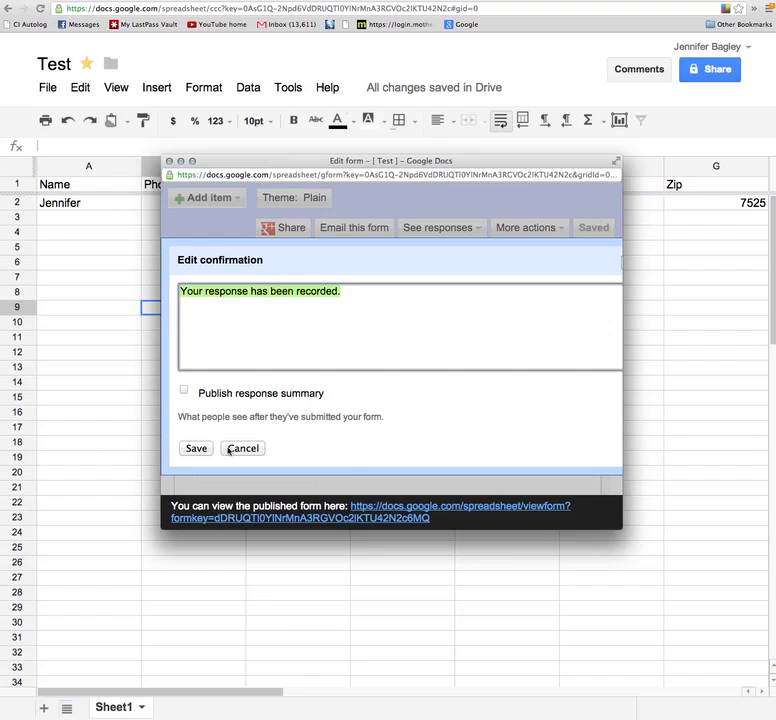
pyautogui.click(385, 516)
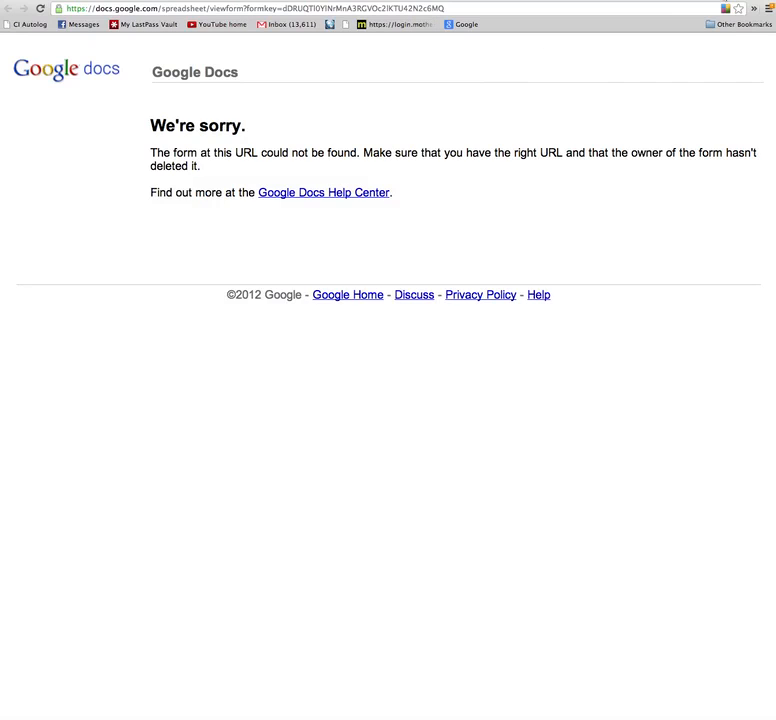
# Return to the Test spreadsheet and reopen its form editor with Tools > Create a form.
pyautogui.click(714, 0)
pyautogui.click(632, 0)
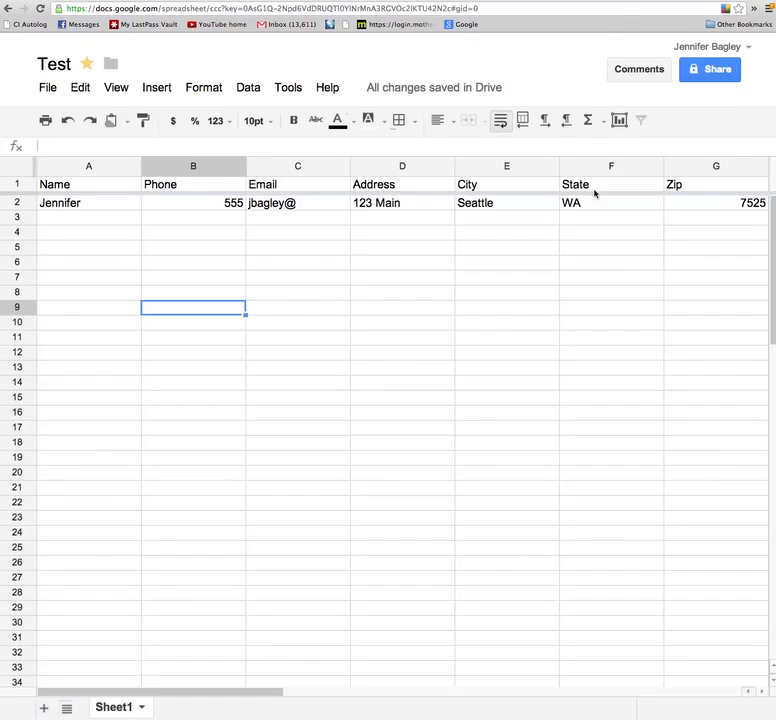
pyautogui.click(292, 99)
pyautogui.click(308, 116)
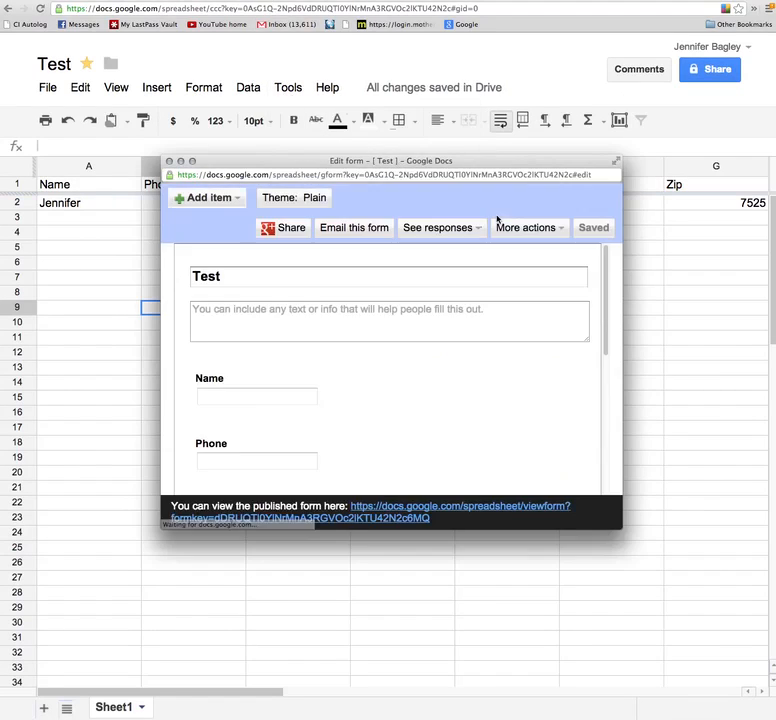
# Try the Plain theme, go back to editing from the 404 page, and close the form editor.
pyautogui.scroll(-5, 374, 430)
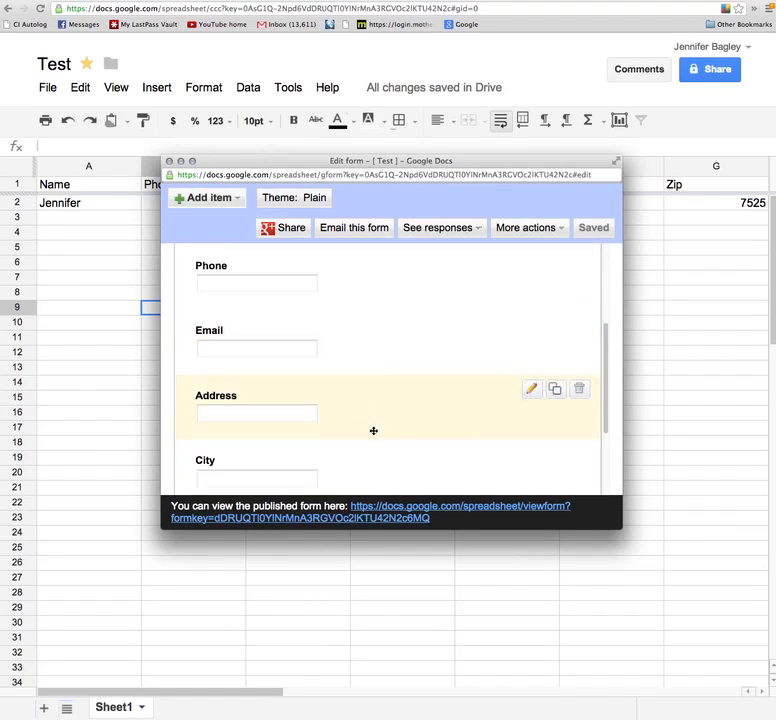
pyautogui.scroll(2, 370, 395)
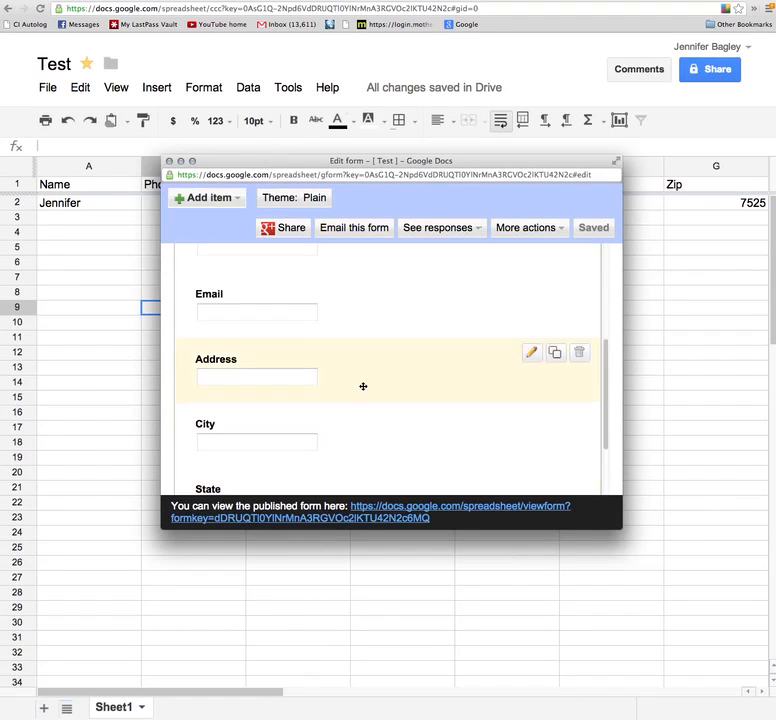
pyautogui.click(290, 197)
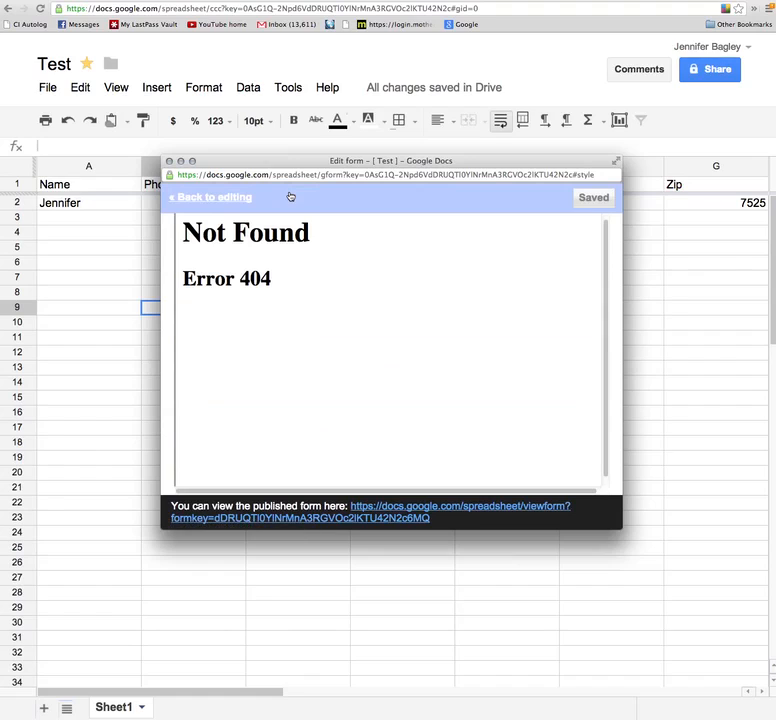
pyautogui.click(201, 199)
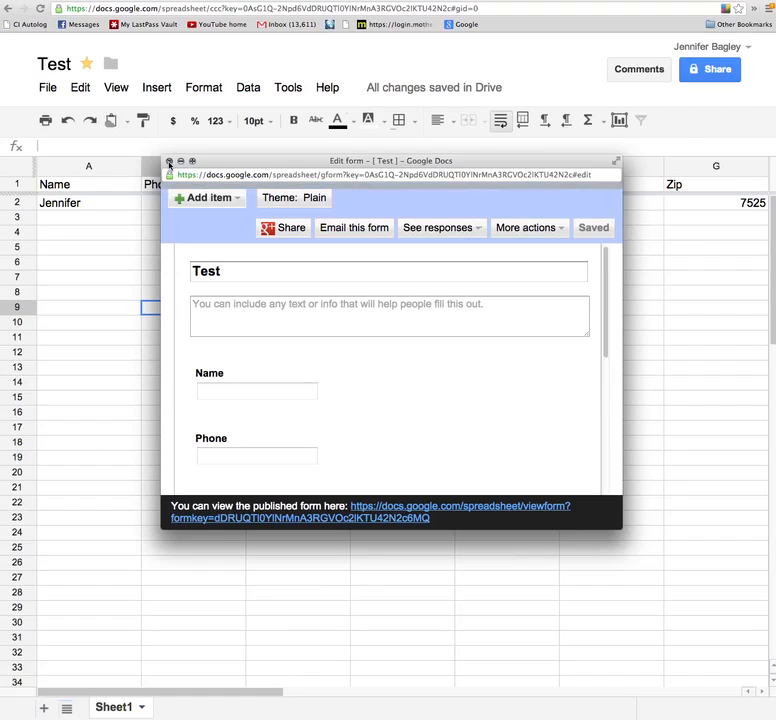
pyautogui.click(169, 162)
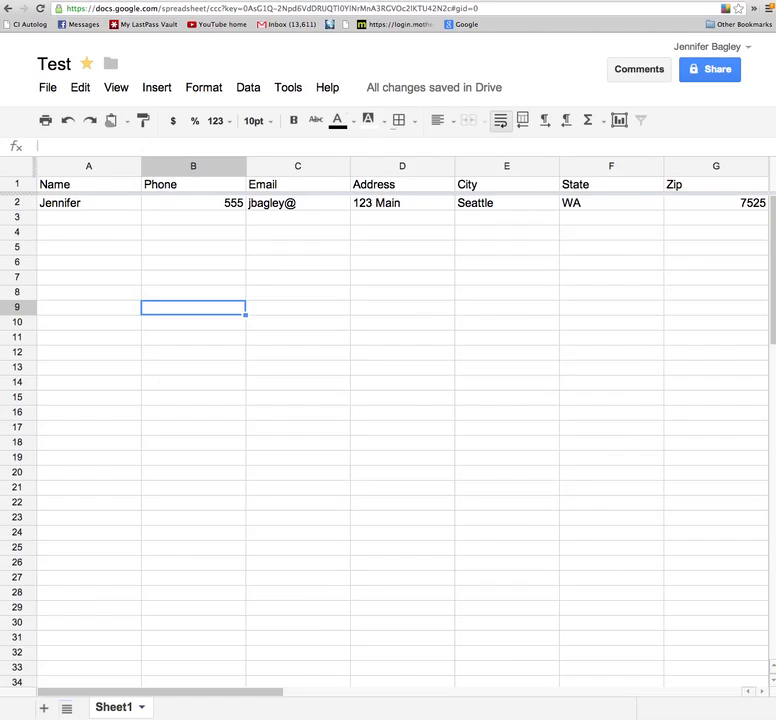